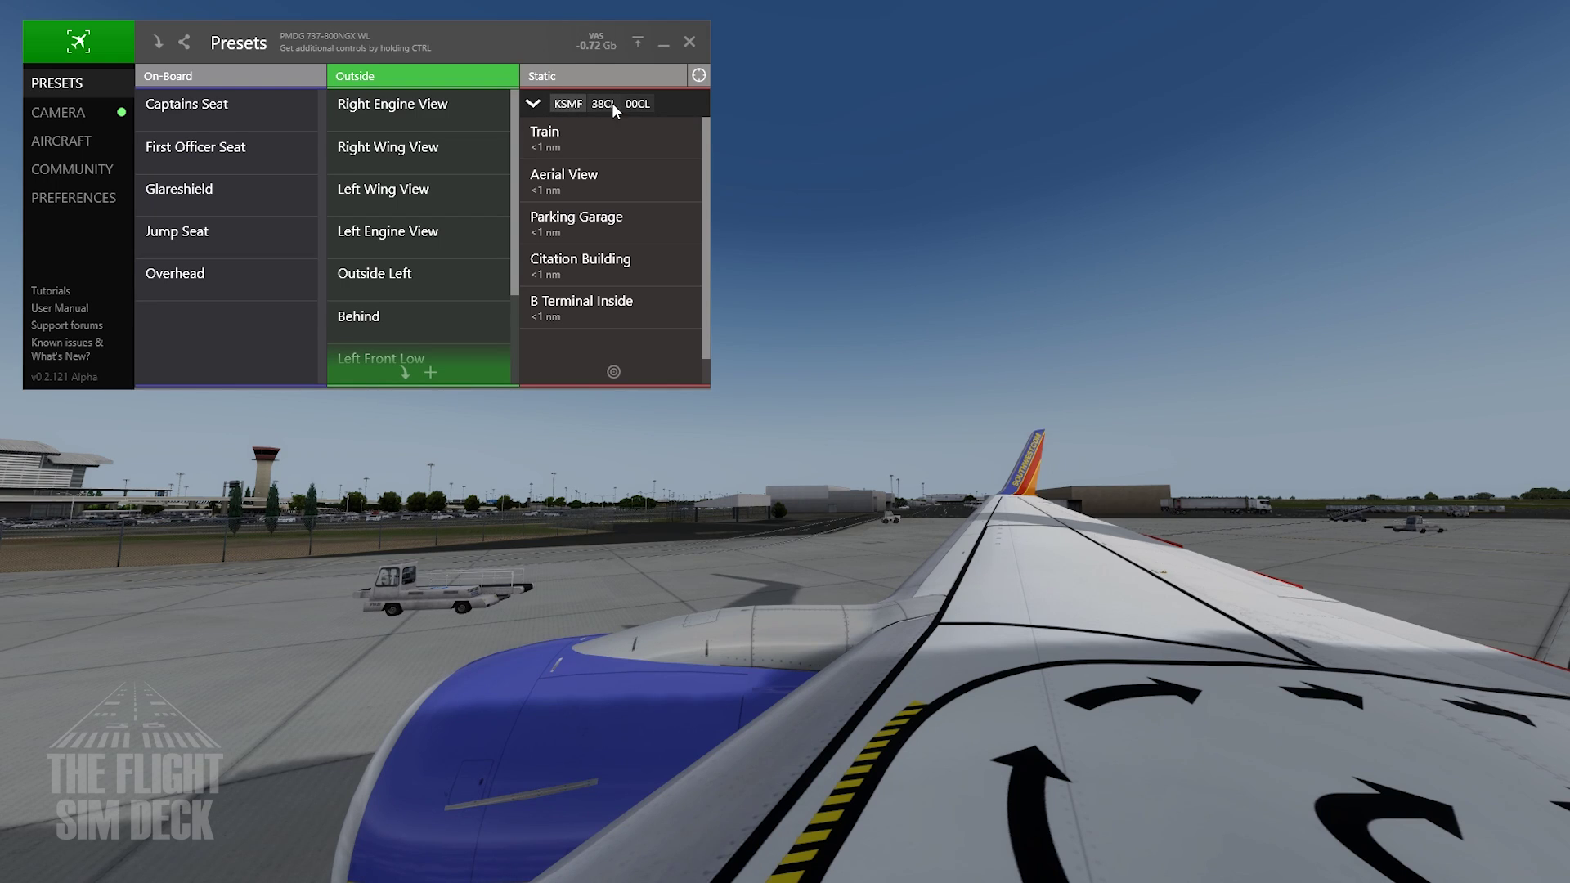
# - Preview the runway 34 static views at Riego Flight Strip (38CL) and Natomas Field (00CL)
pyautogui.click(604, 103)
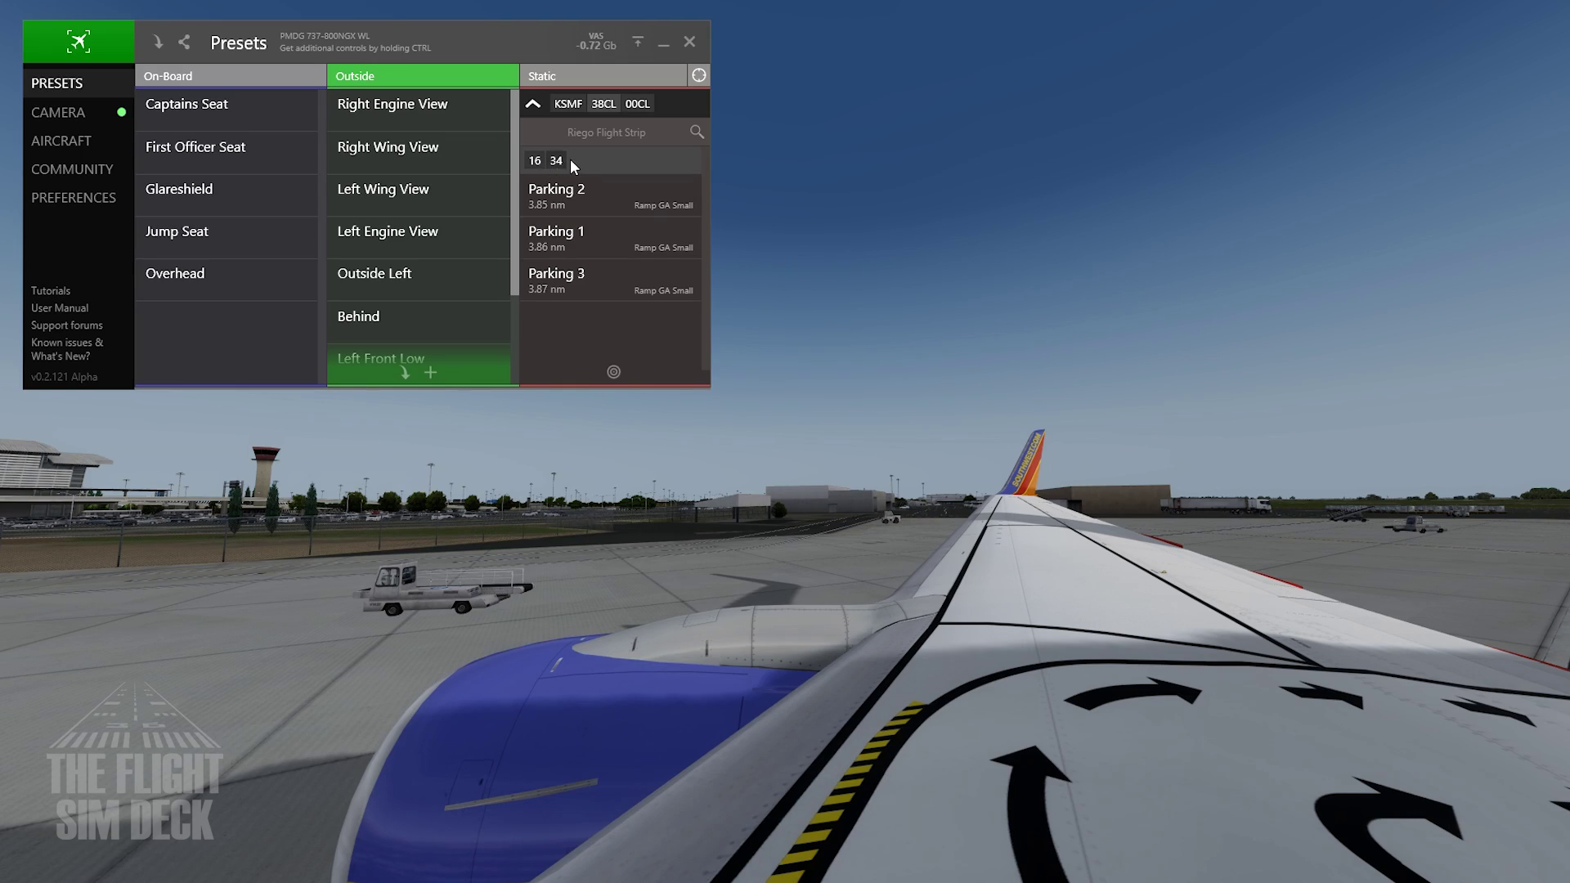
pyautogui.click(556, 162)
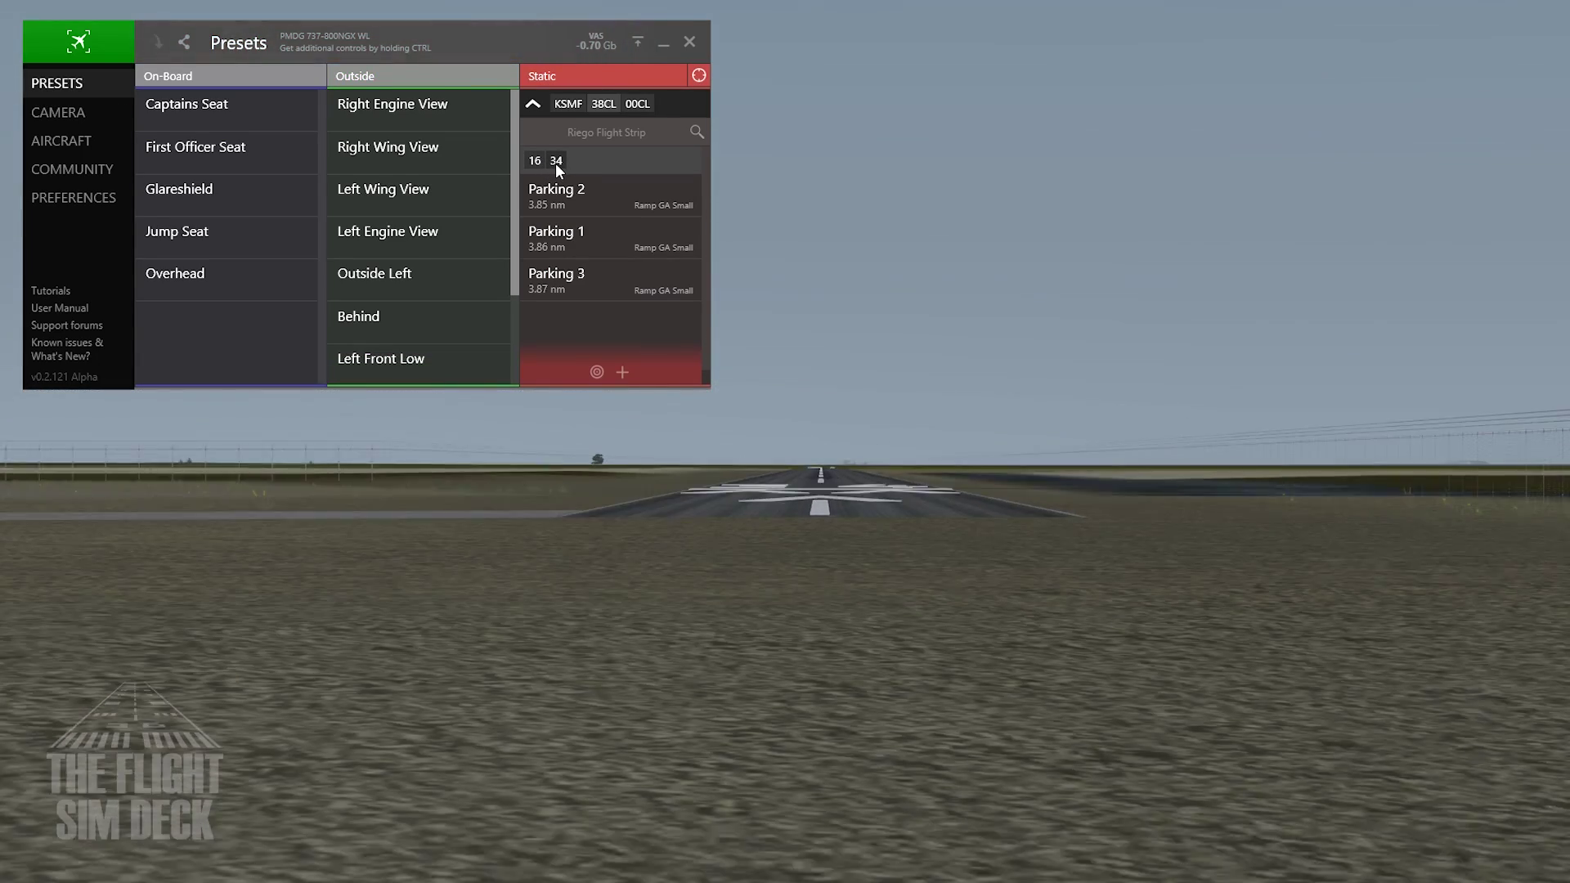
pyautogui.click(637, 104)
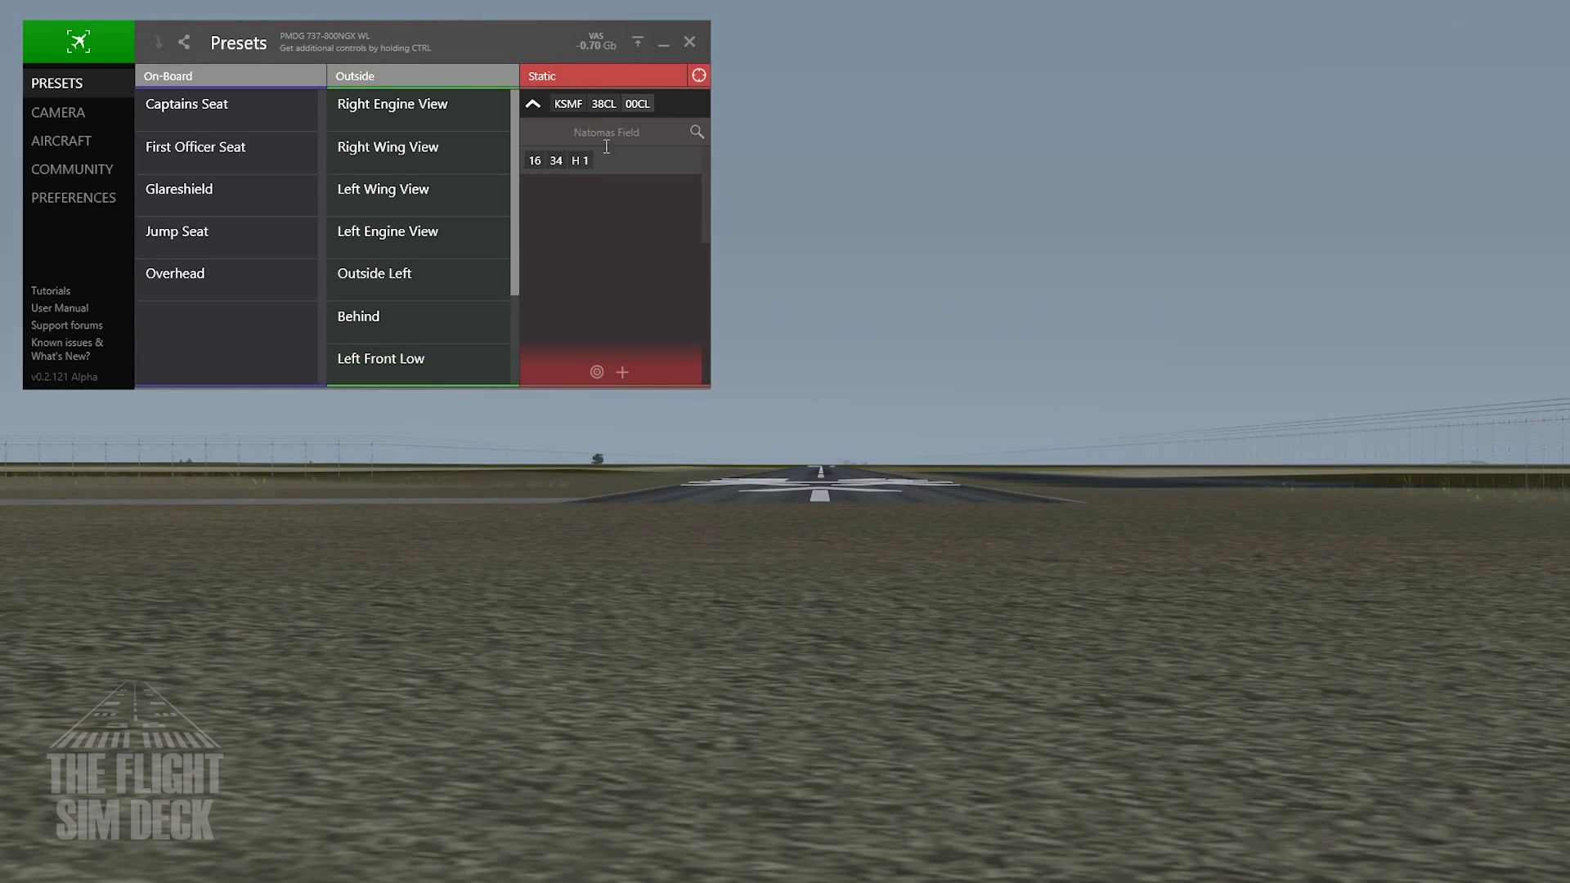
pyautogui.click(555, 162)
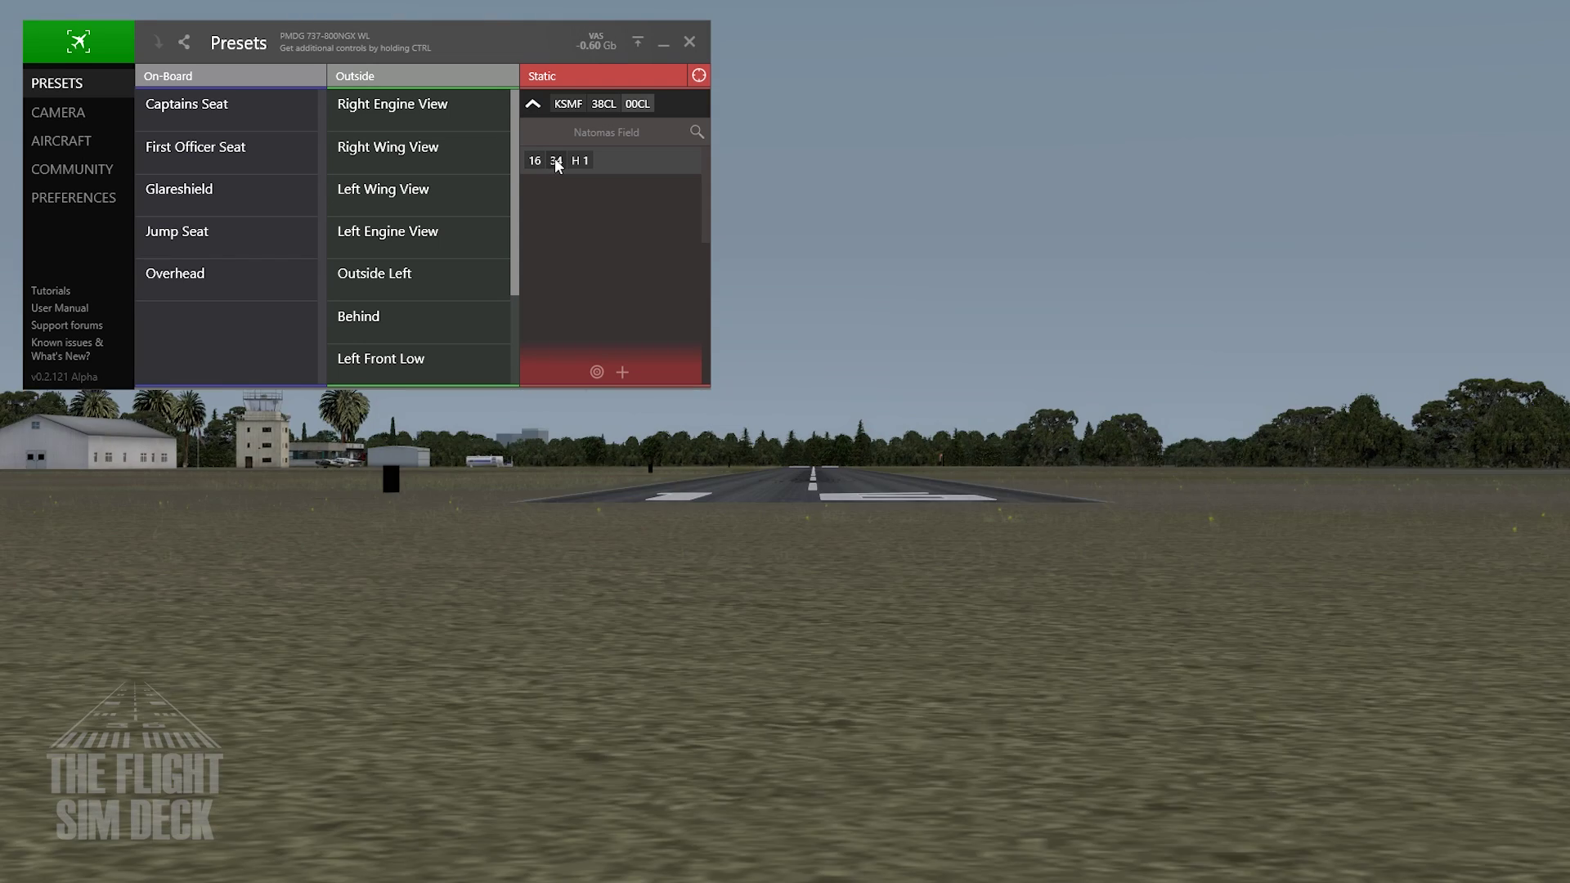
# - Preview KSMF runway thresholds 16L, 34R, 16R and 34L, ending at Gate 24
pyautogui.click(561, 102)
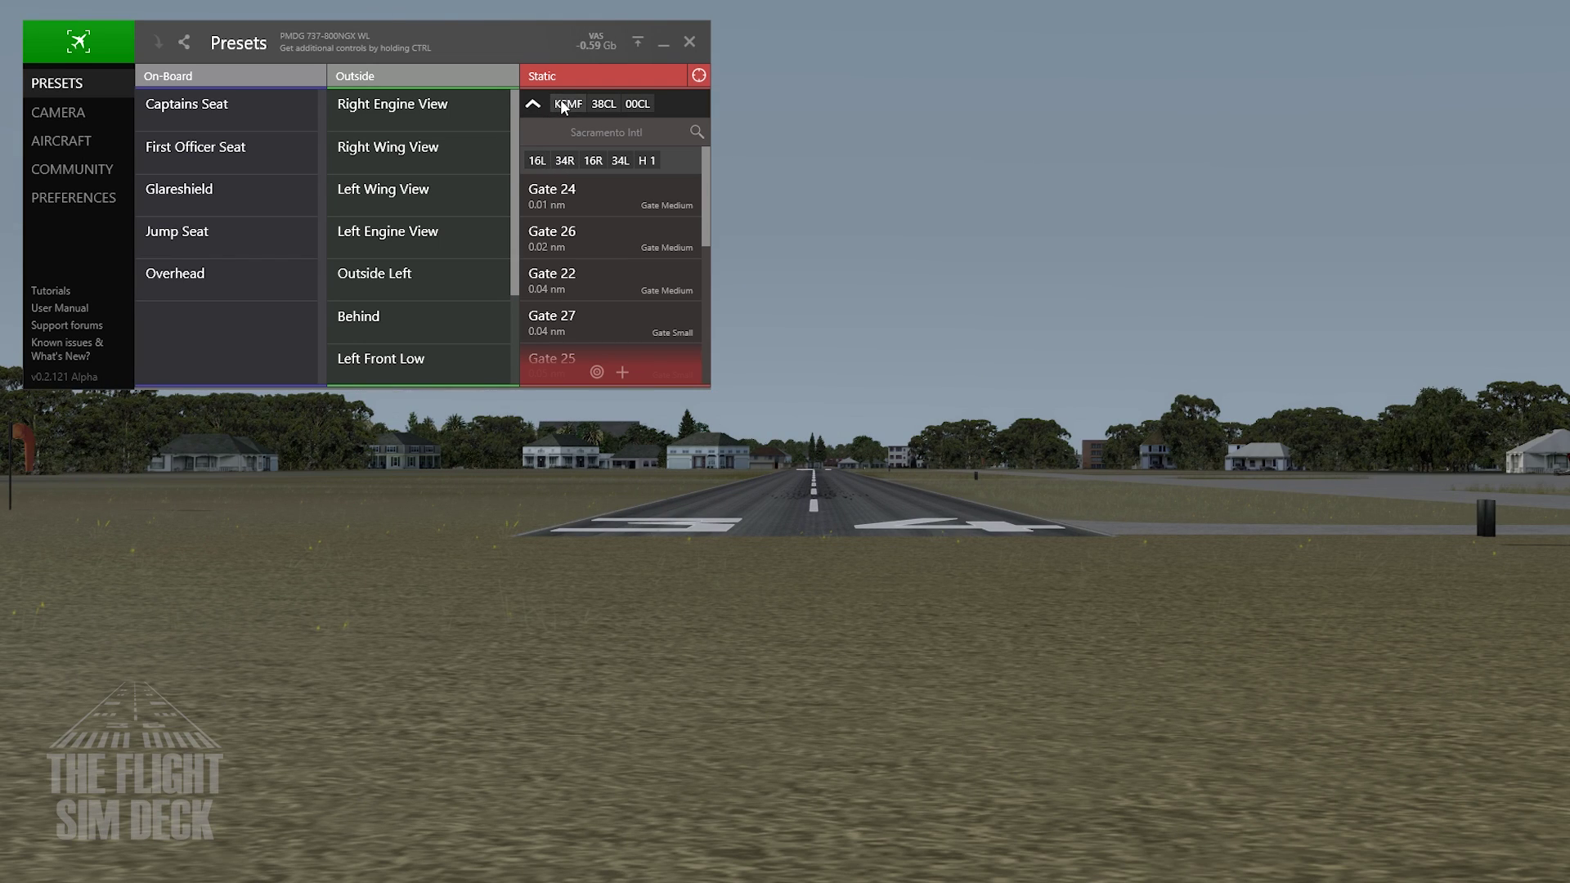
pyautogui.click(541, 160)
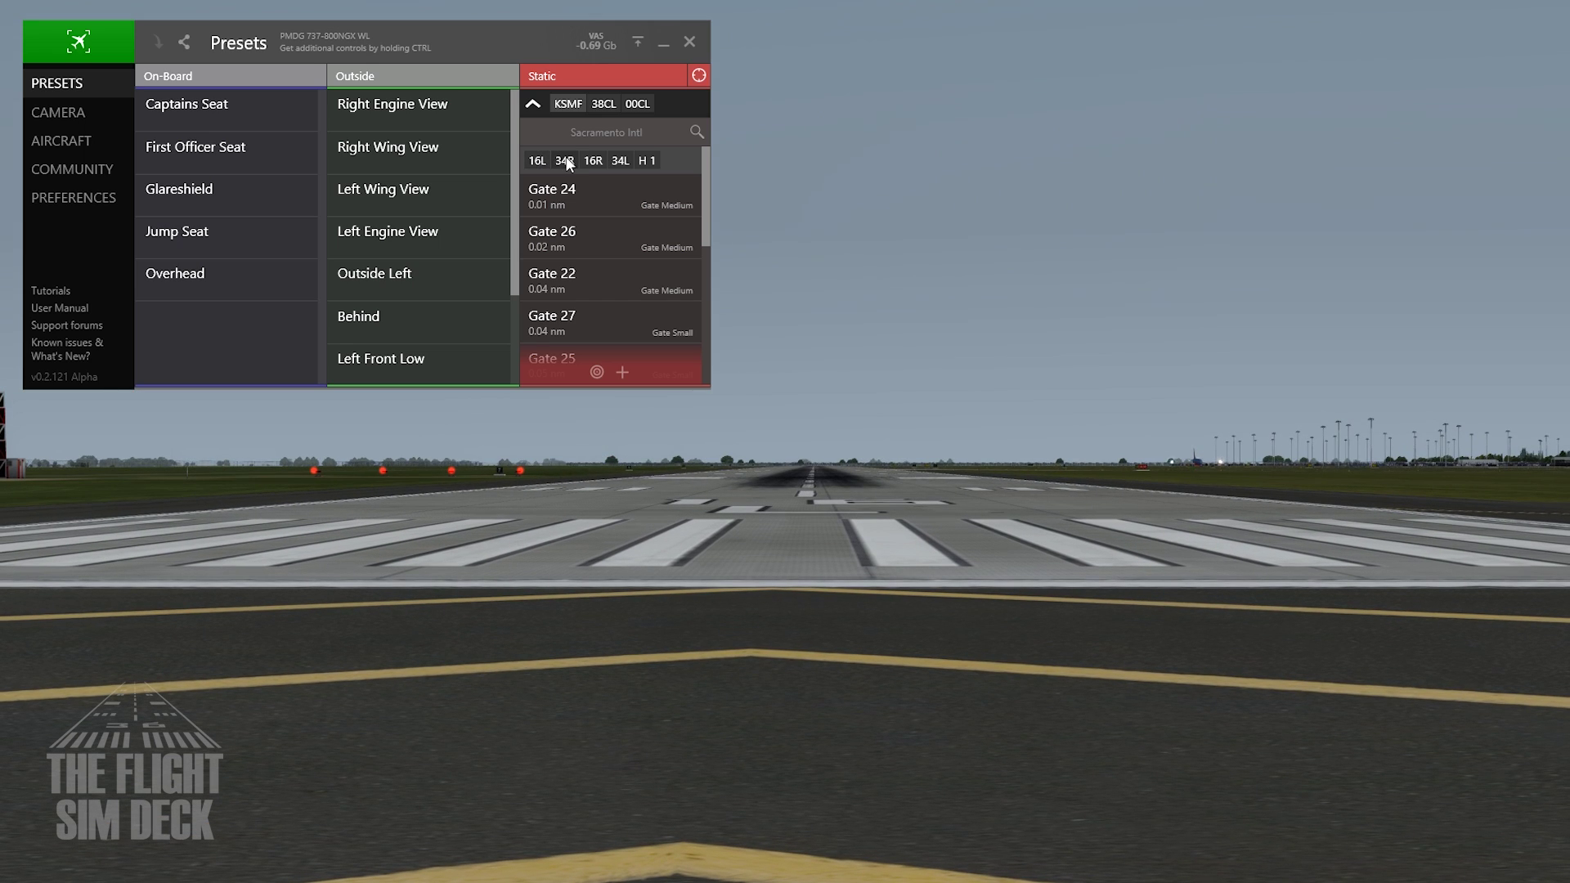
pyautogui.click(566, 161)
pyautogui.click(591, 162)
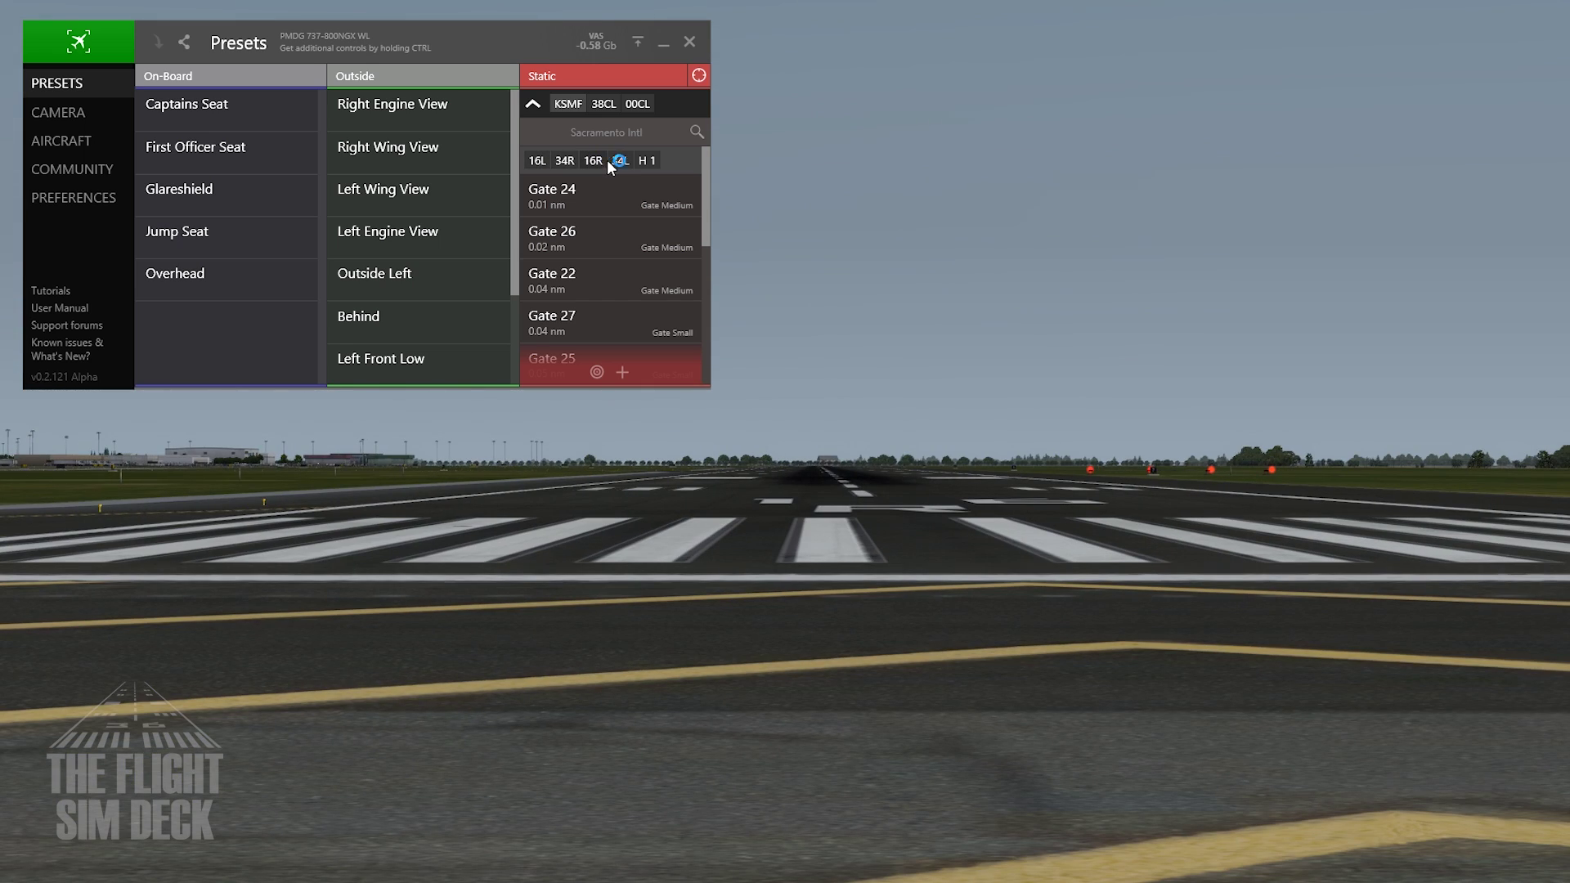
pyautogui.click(621, 160)
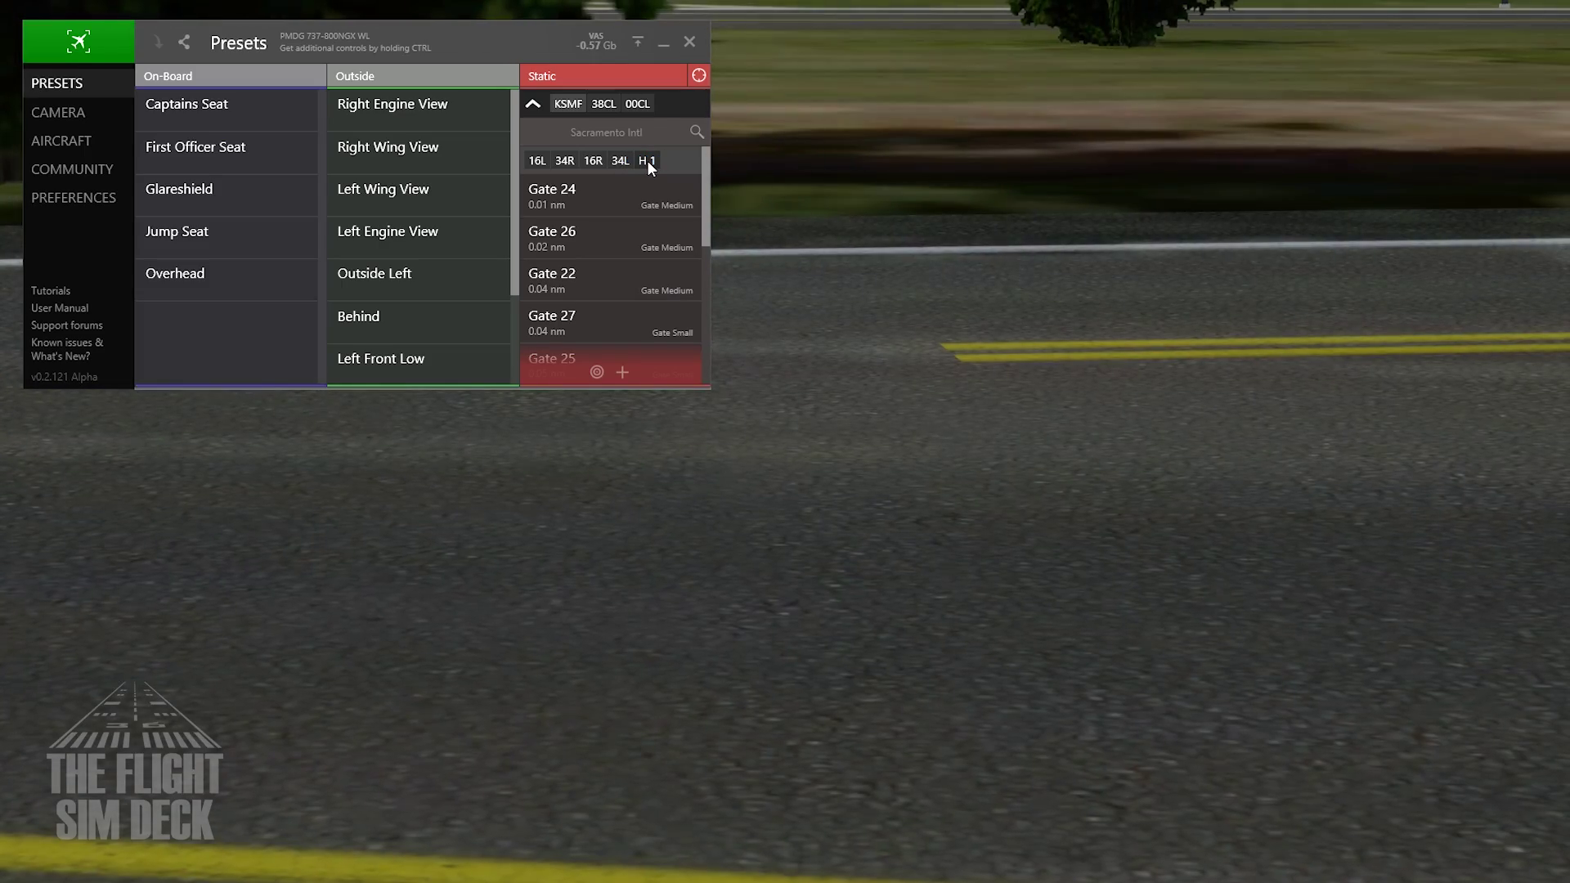
pyautogui.click(575, 198)
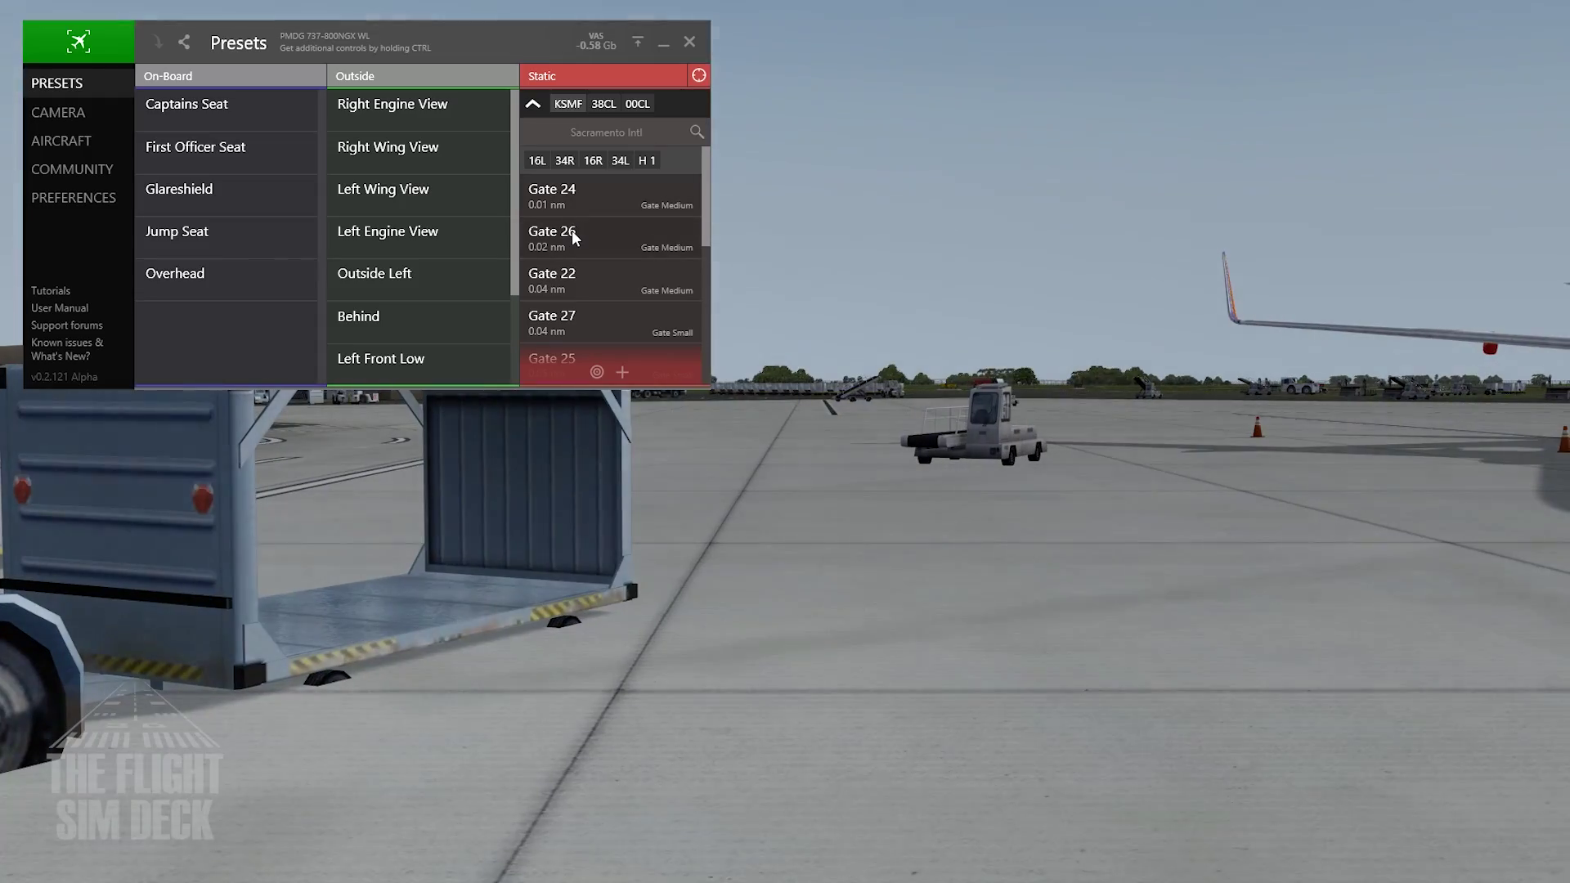
# - Preview the KSMF Gate 26, Parking 8 and Gate A2 static views
pyautogui.click(572, 236)
pyautogui.scroll(-2, 574, 249)
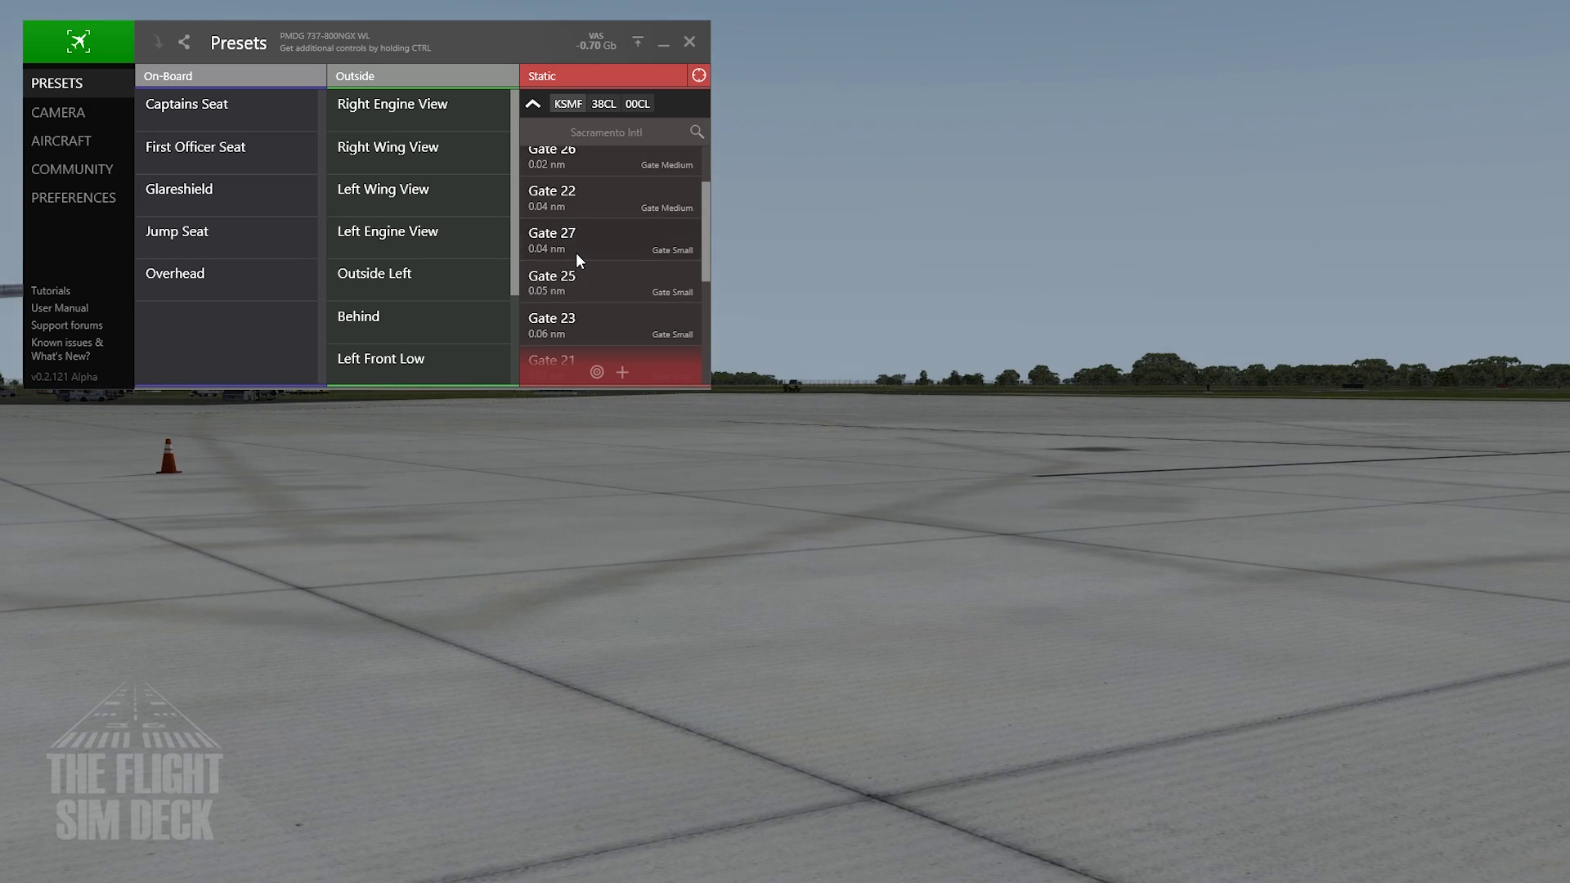
pyautogui.scroll(-3, 576, 253)
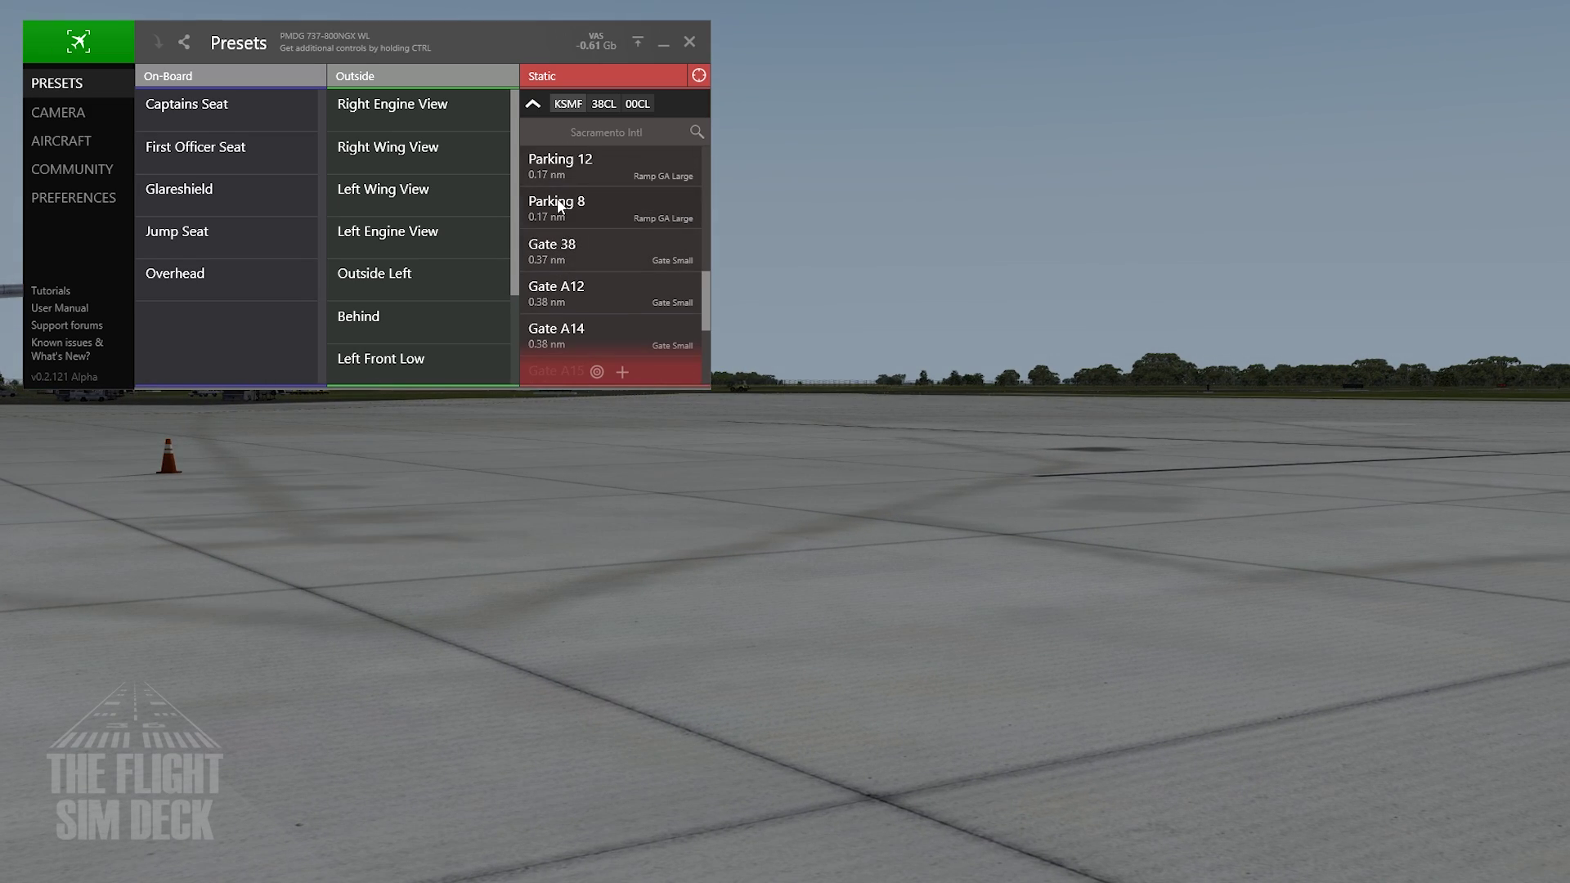
pyautogui.click(561, 245)
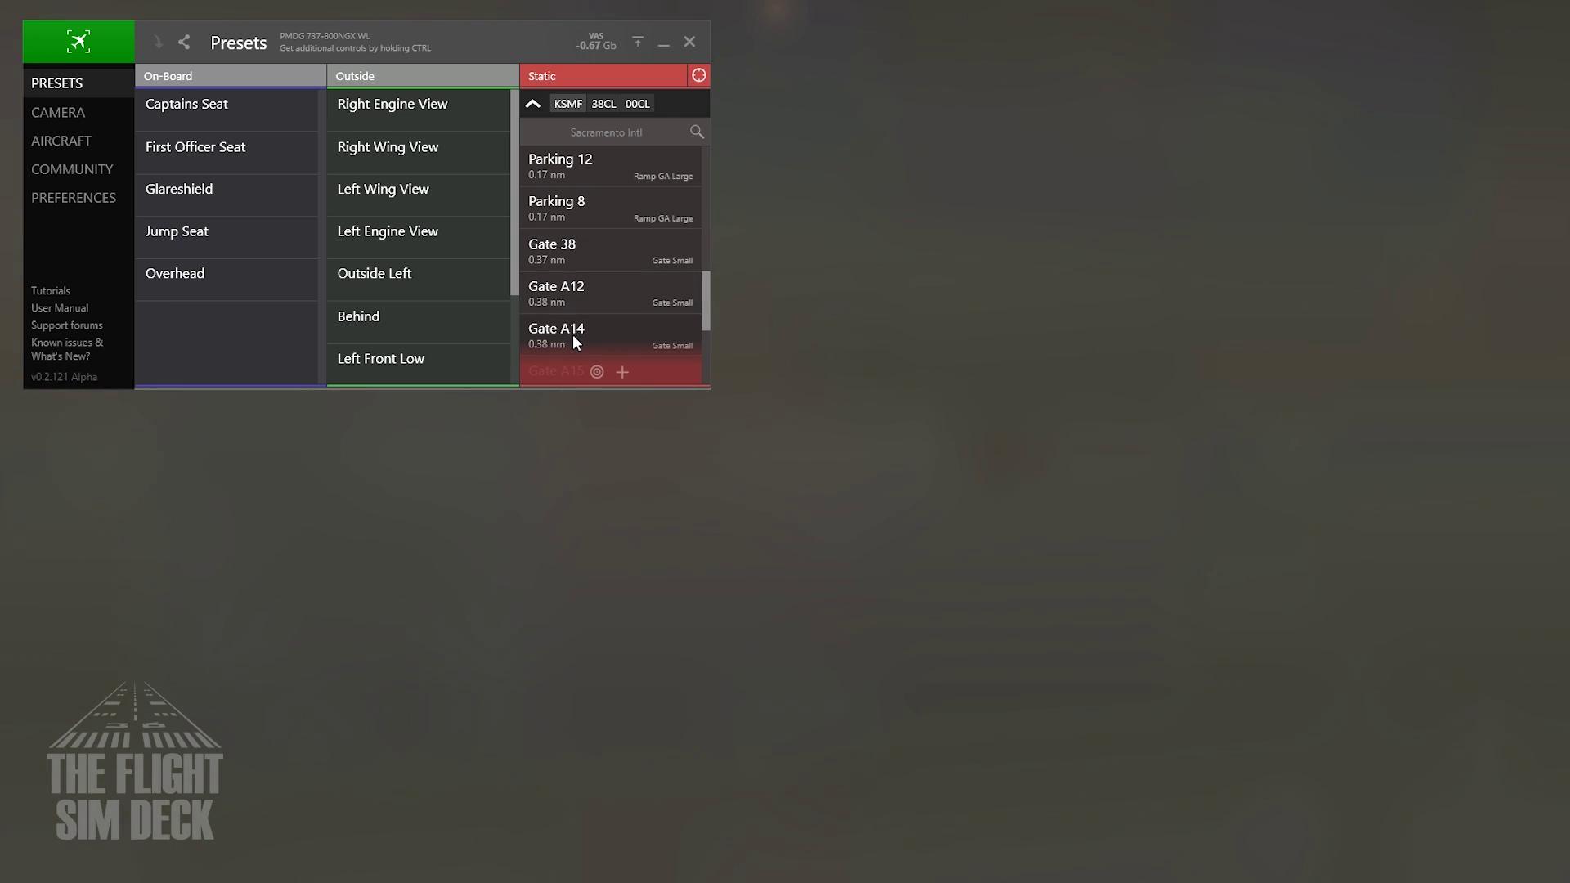
pyautogui.scroll(-3, 575, 331)
pyautogui.click(571, 297)
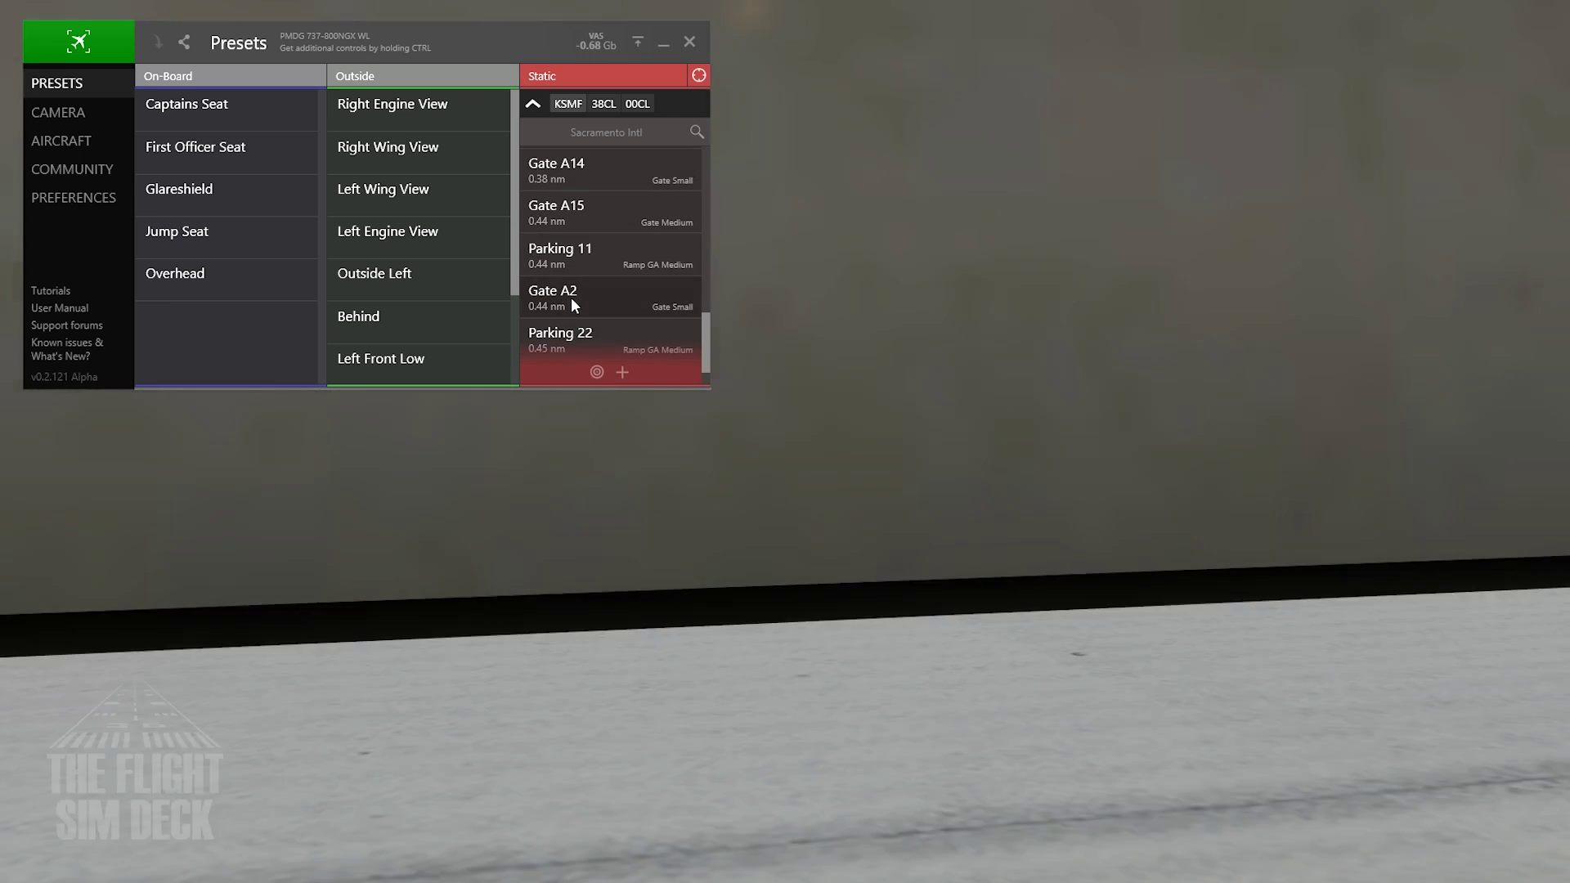
# - Preview Parking 24 and Parking 21, then return to the scenery static presets list
pyautogui.scroll(-2, 574, 307)
pyautogui.scroll(-2, 573, 294)
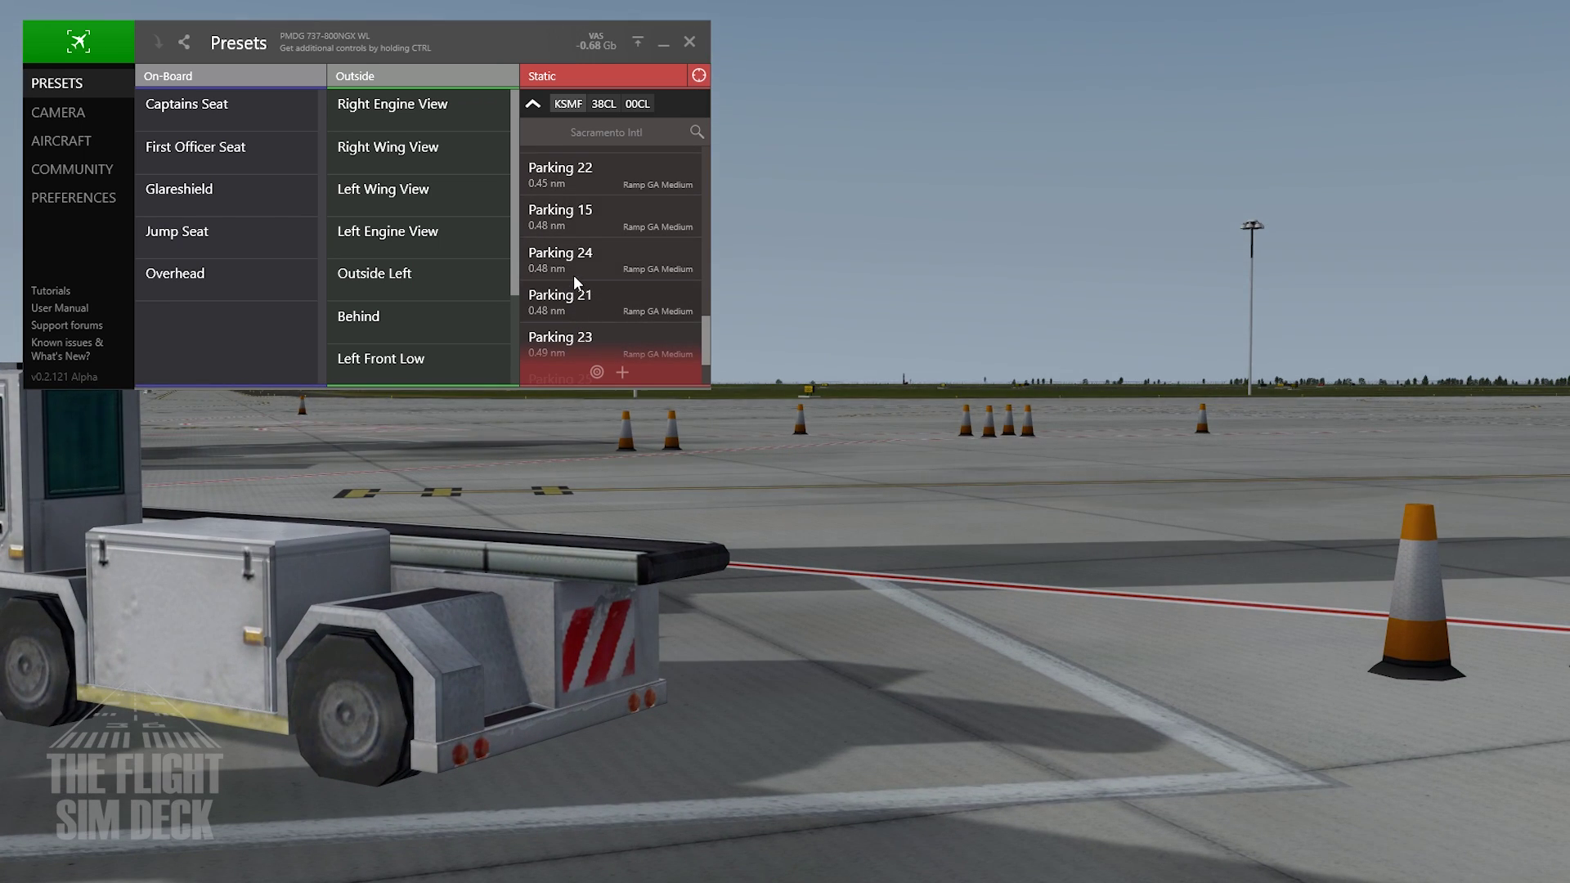
pyautogui.click(573, 257)
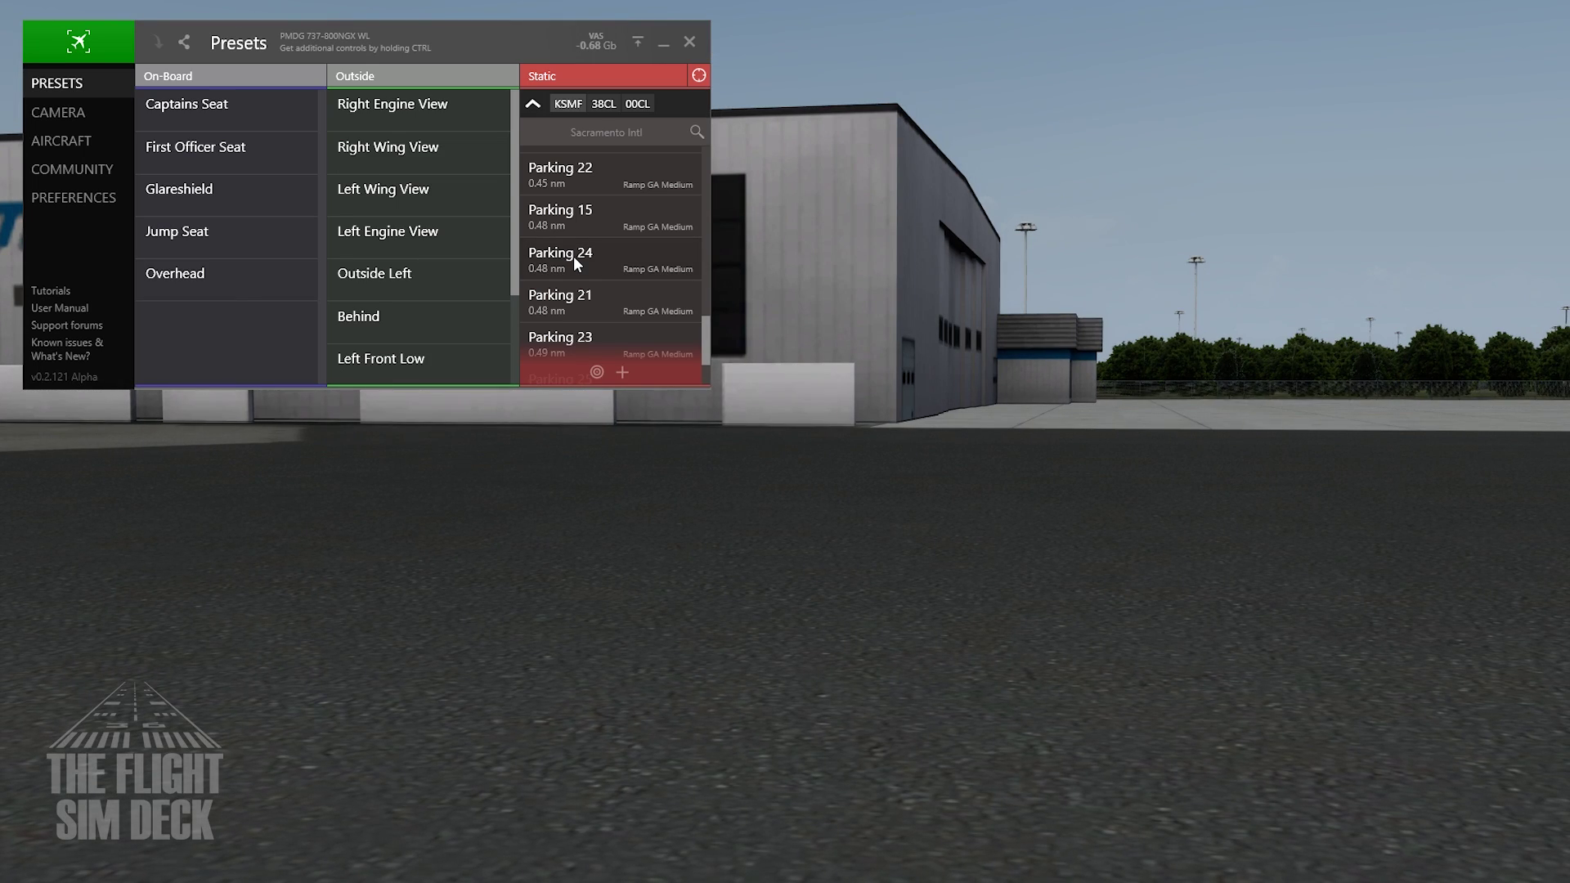
pyautogui.click(576, 296)
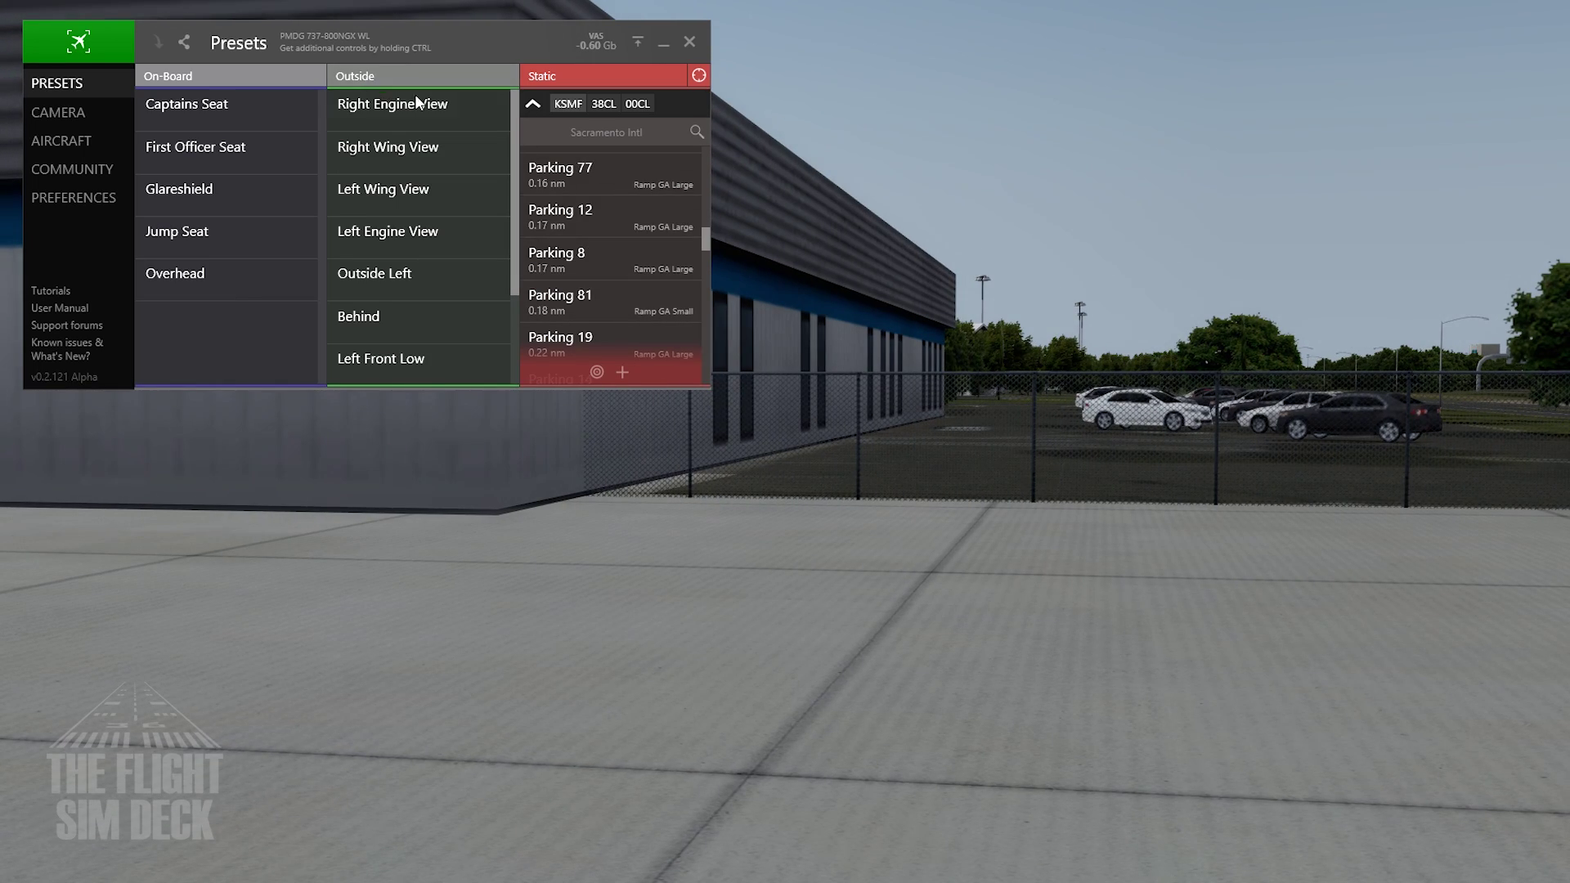
pyautogui.click(532, 103)
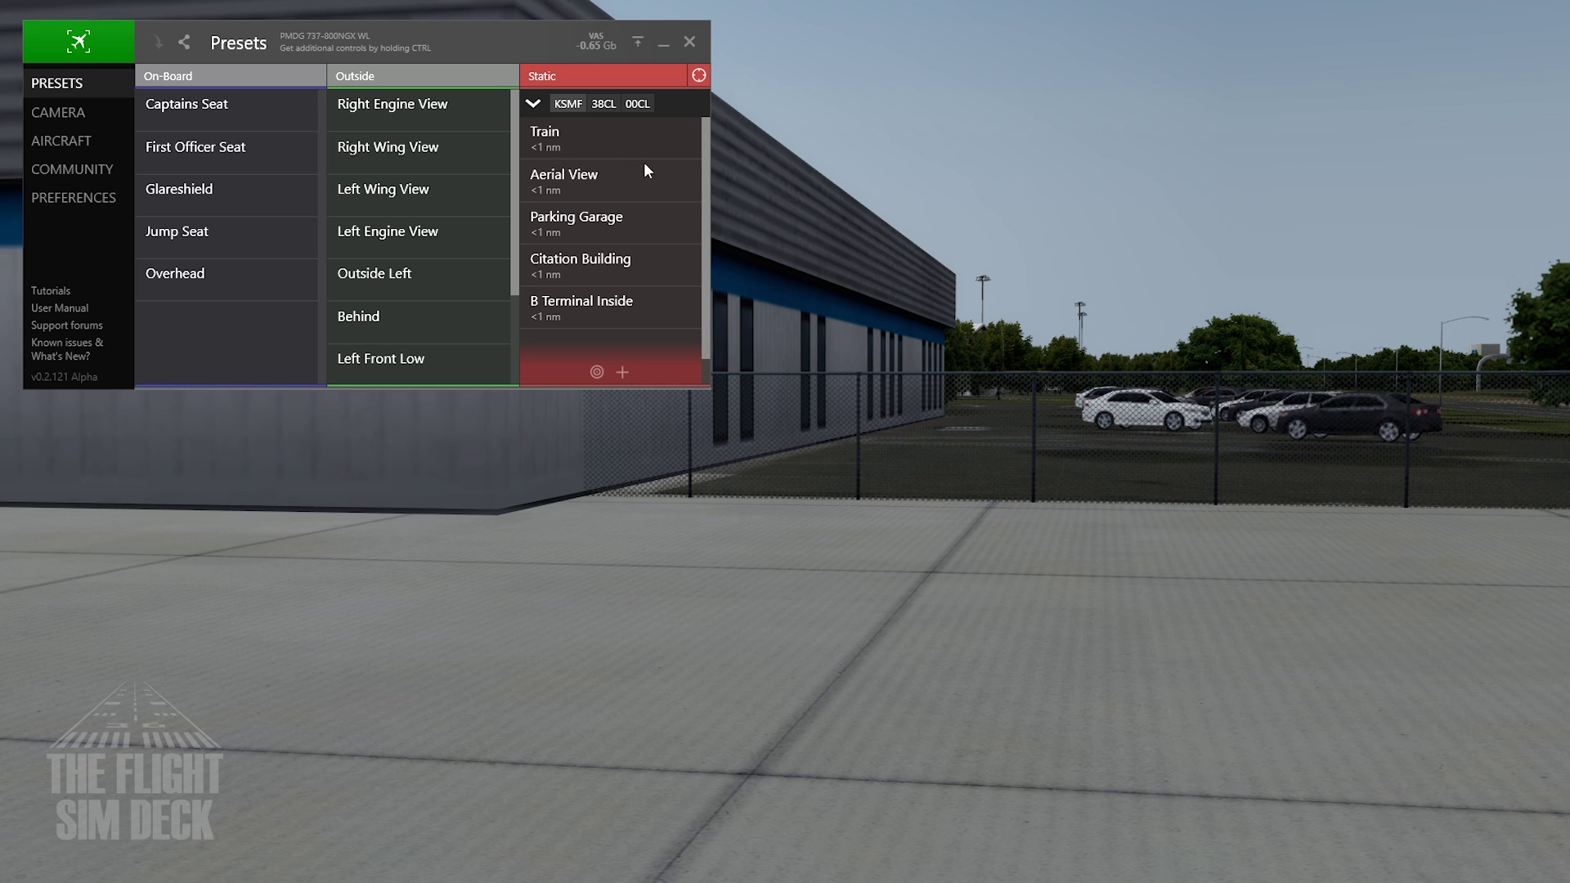
# - Jump to the KSMF Train static view, then close the ChasePlane presets window from the taskbar
pyautogui.click(631, 141)
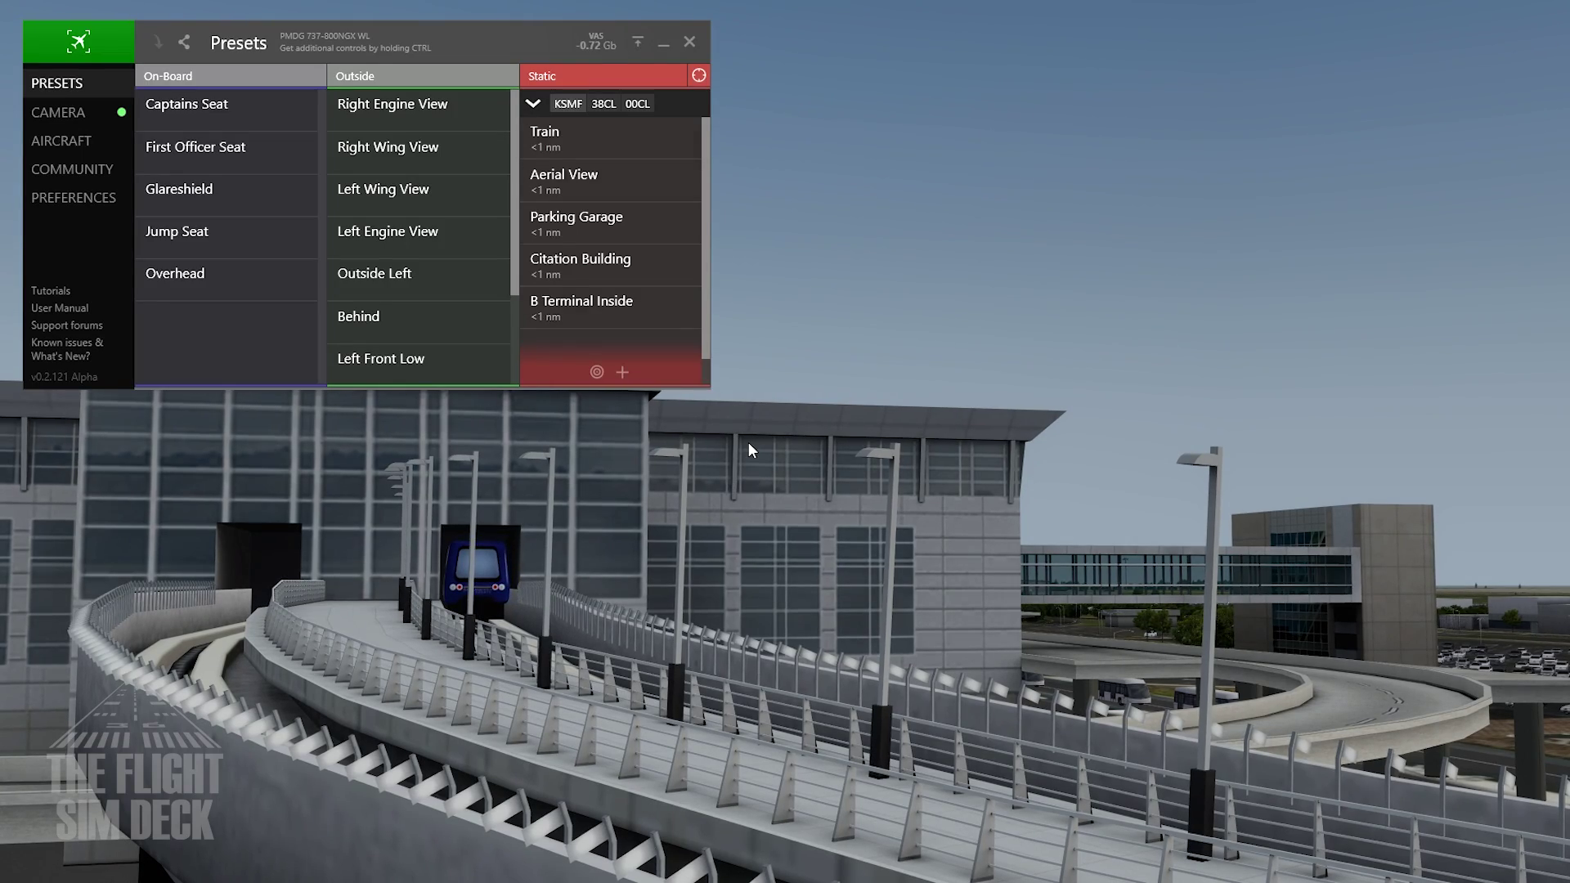
pyautogui.rightClick(905, 875)
pyautogui.click(908, 869)
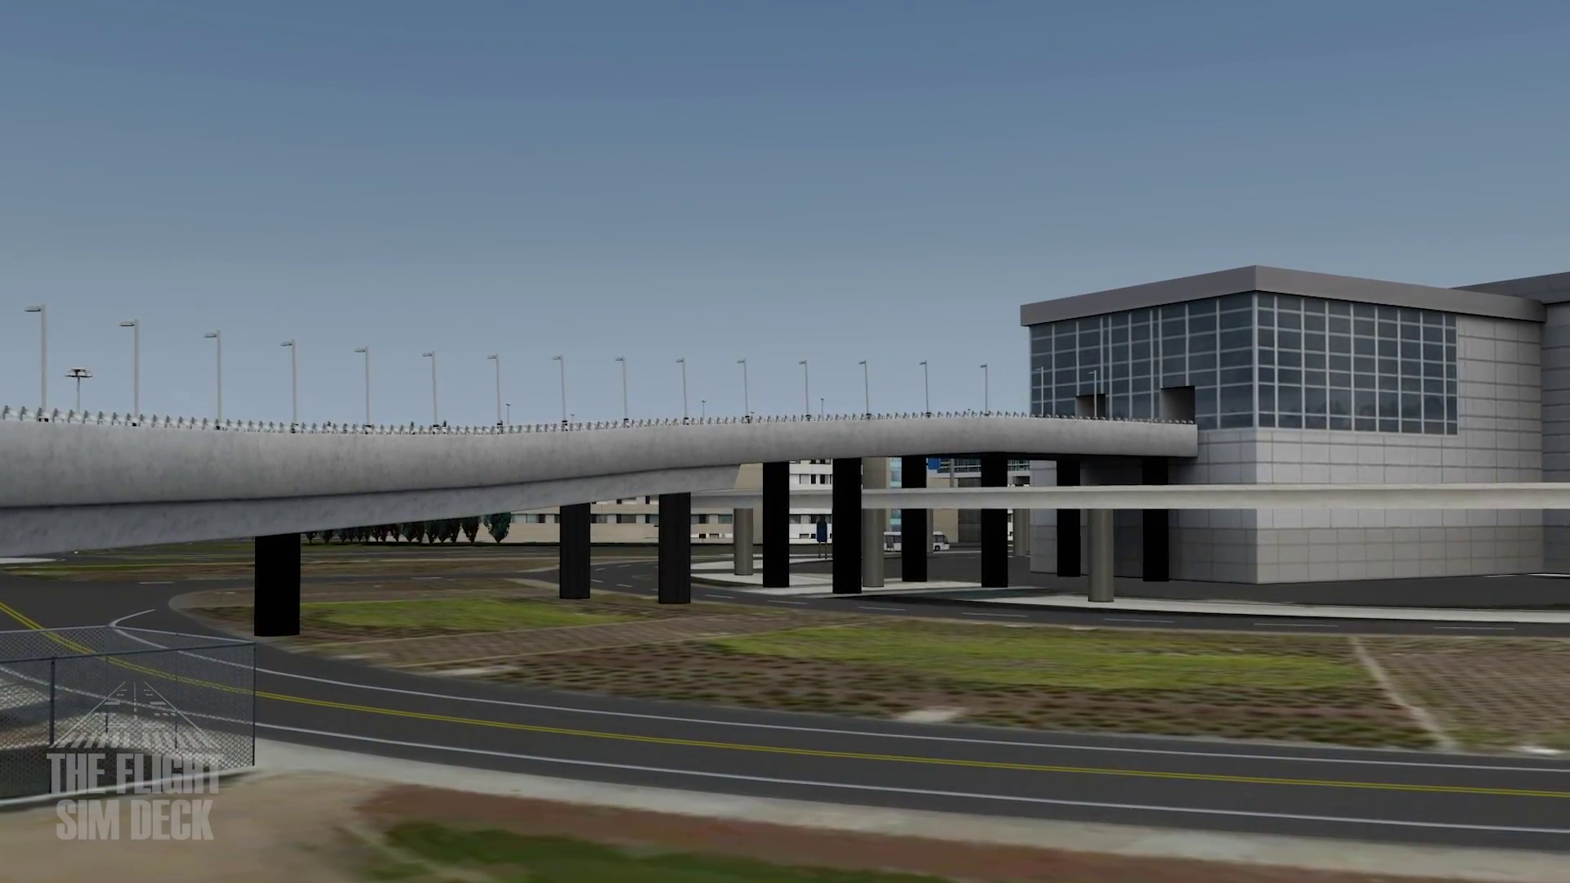
# - Reopen Presets with Ctrl+Shift+C and preview Aerial View, Parking Garage, Citation Building and B Terminal Inside
pyautogui.hotkey('ctrl', 'shift', 'c')
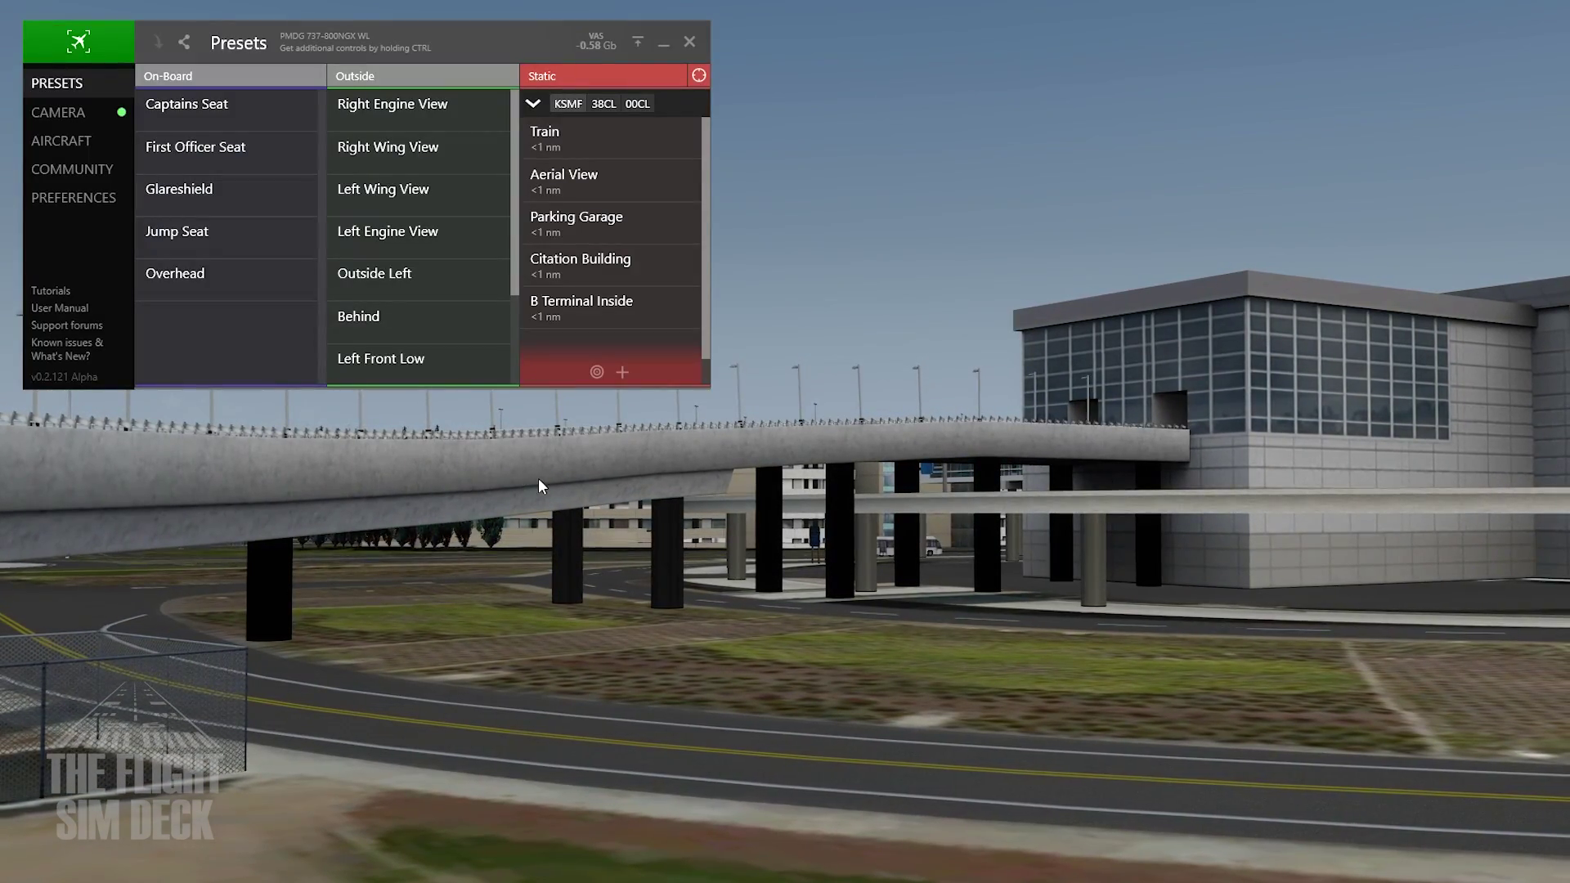
pyautogui.click(569, 182)
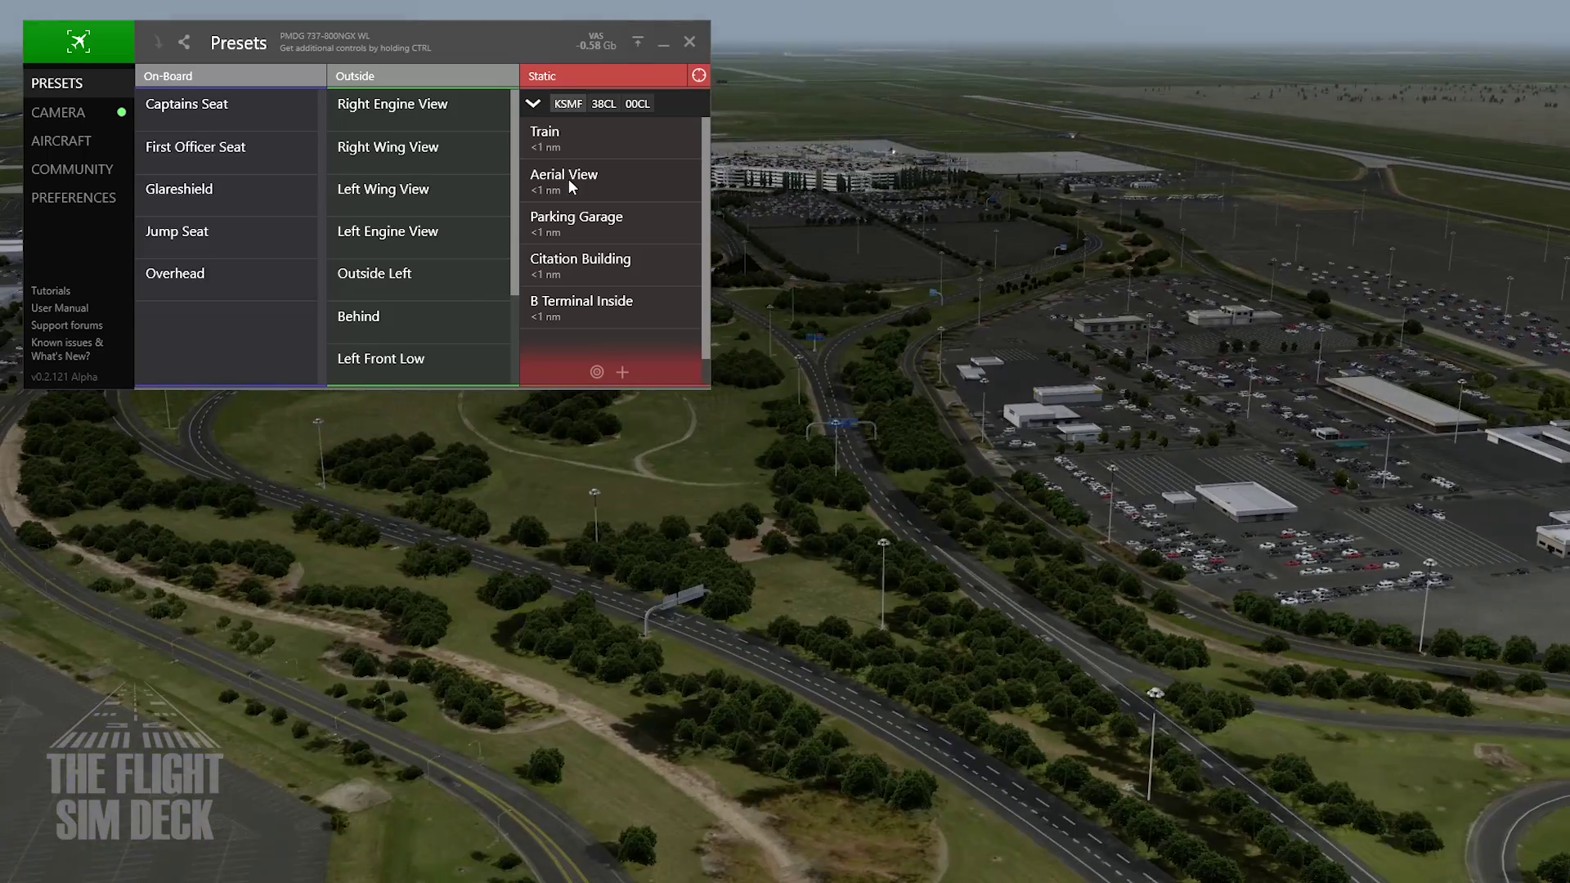
pyautogui.click(579, 230)
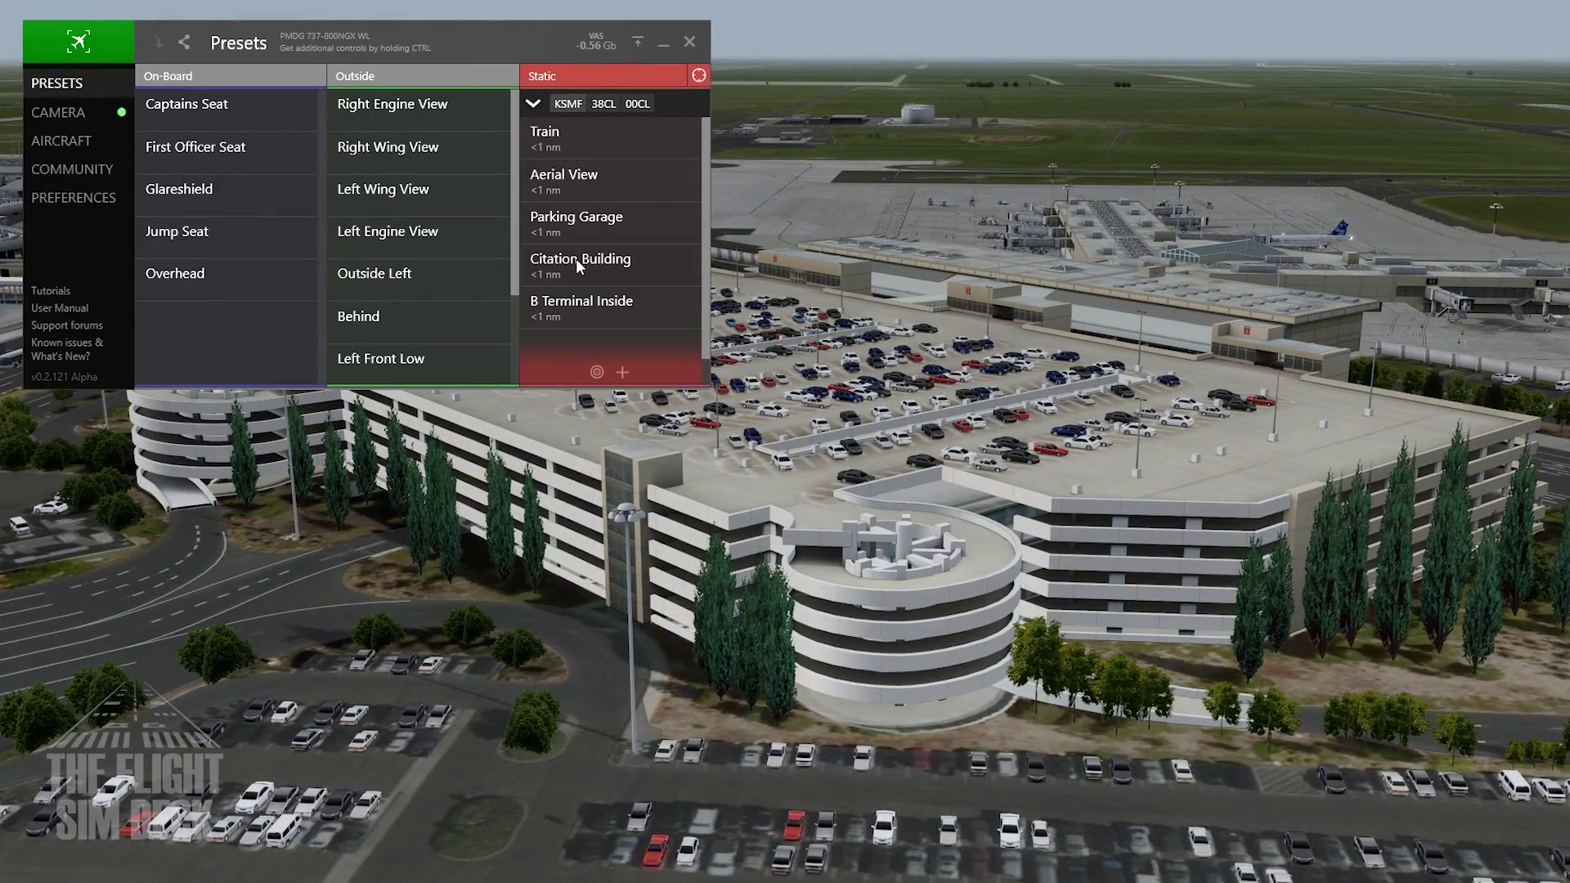
pyautogui.click(576, 259)
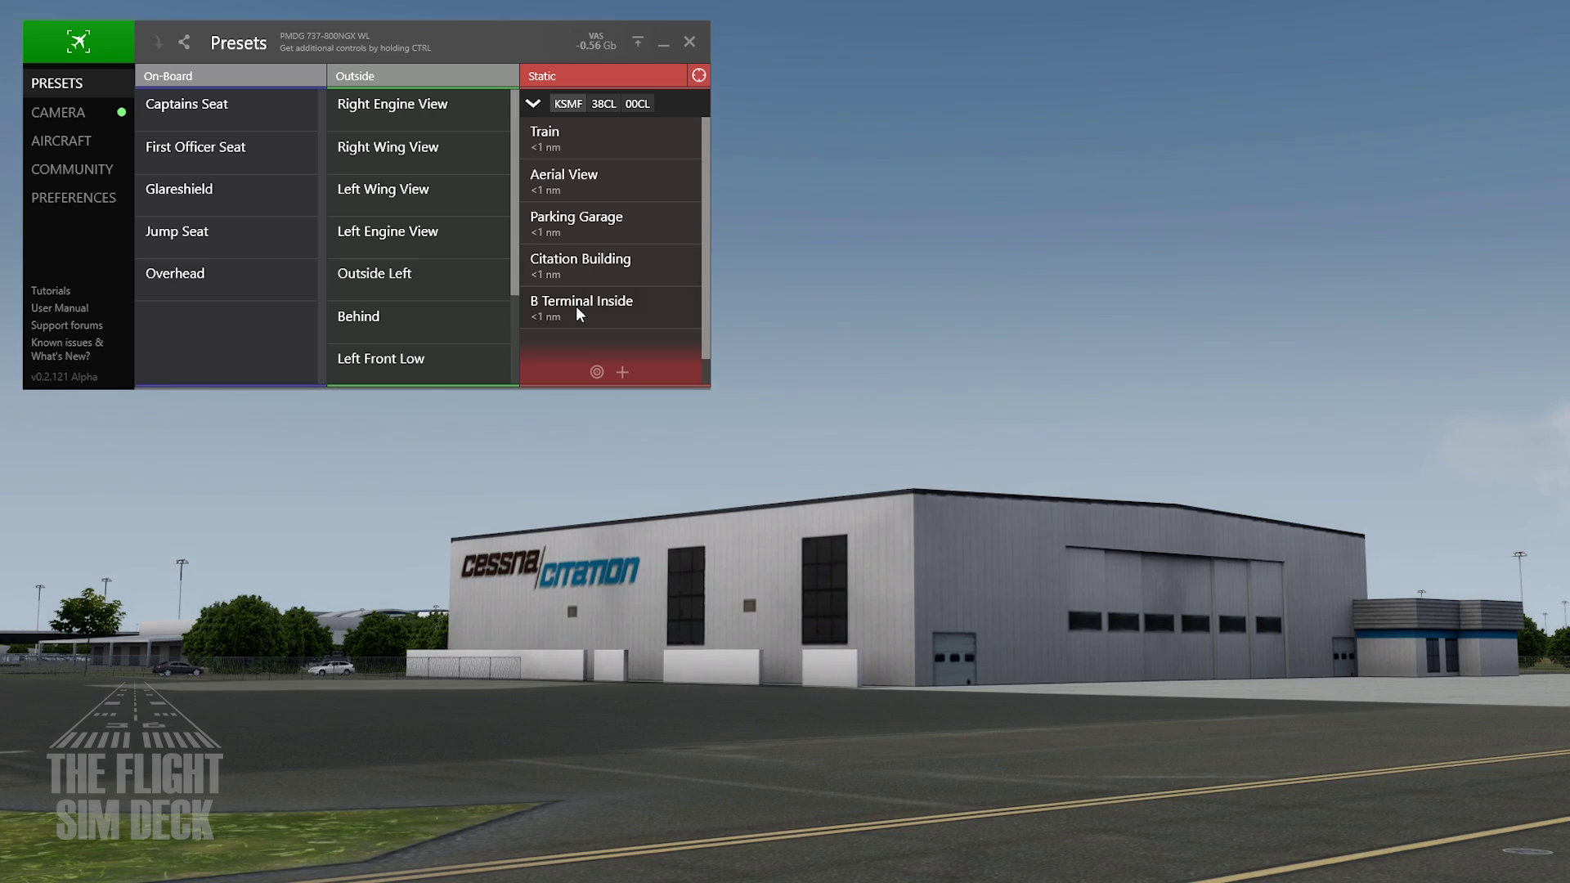
pyautogui.click(576, 306)
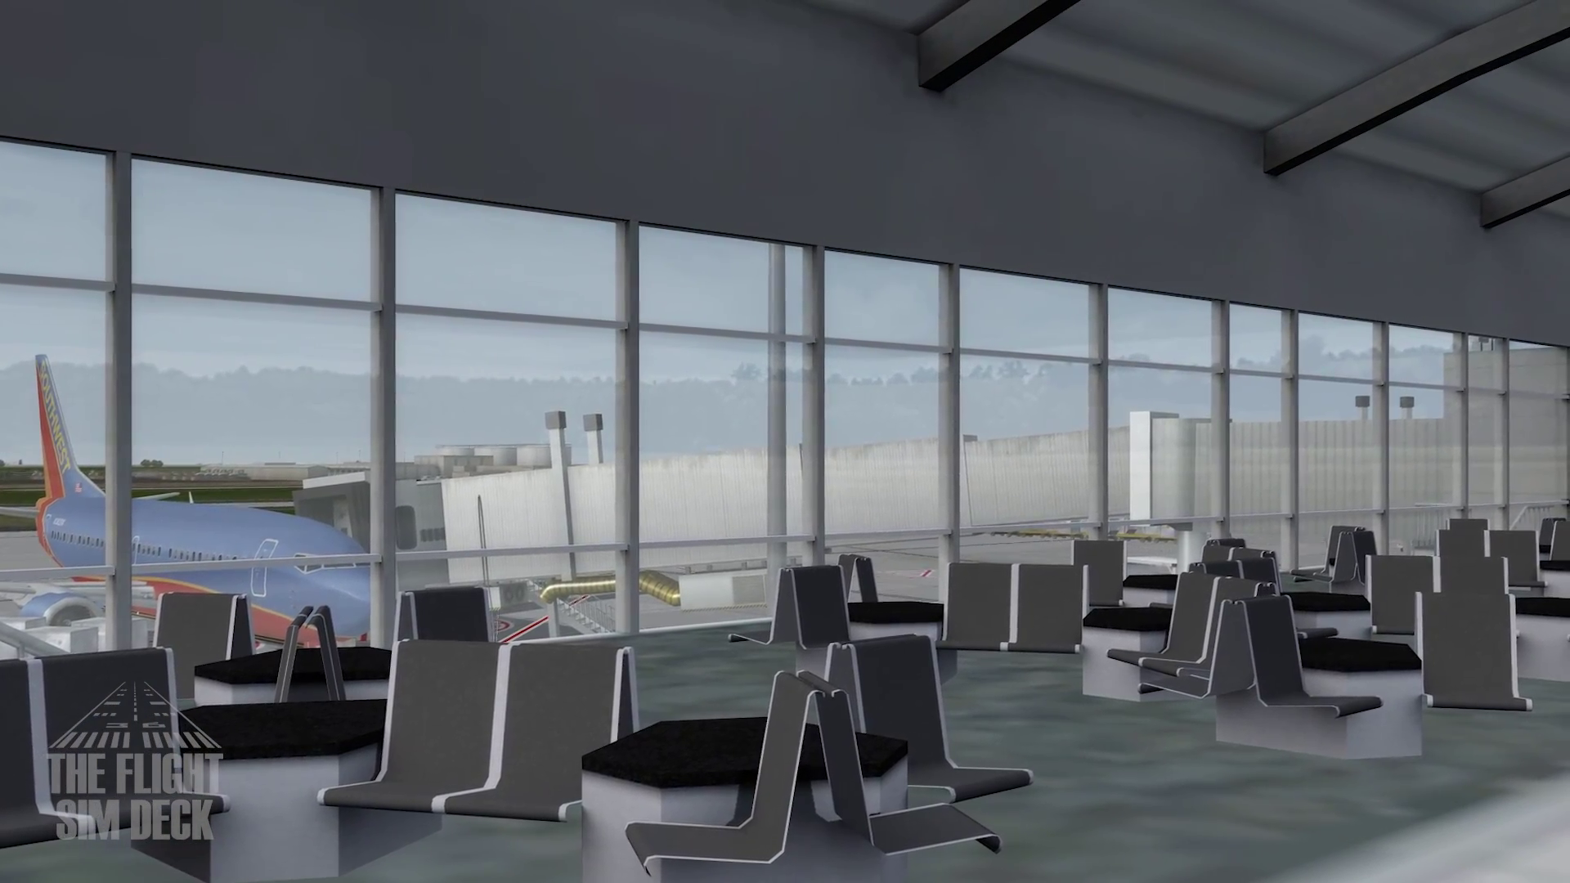
# - Reopen the presets panel with Ctrl+Shift+C and select the Aerial View static preset
pyautogui.hotkey('ctrl', 'shift', 'c')
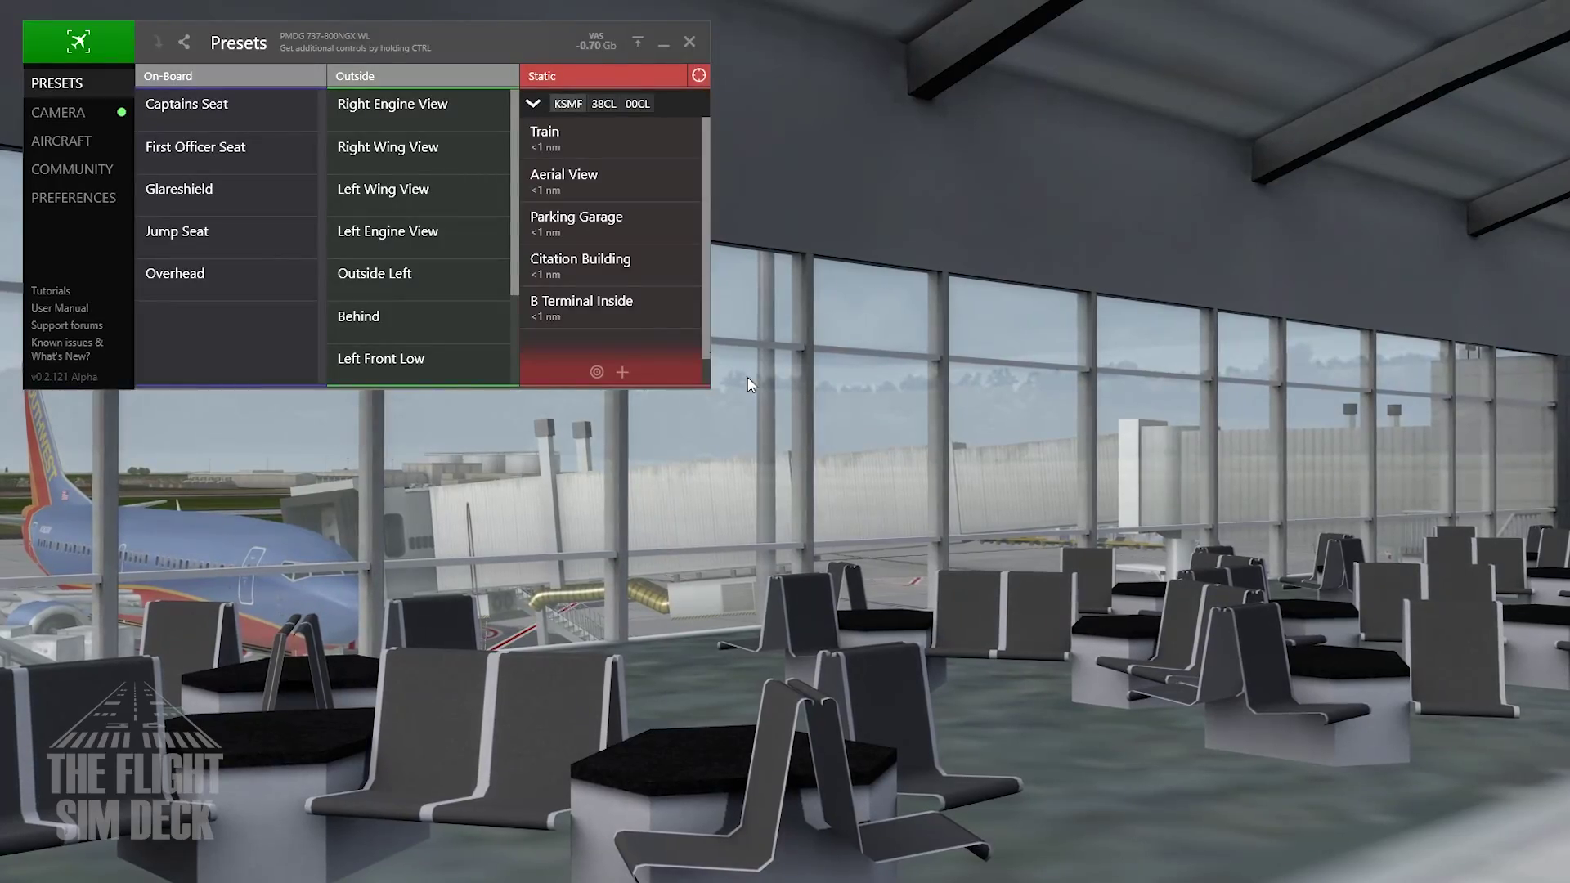
pyautogui.click(567, 174)
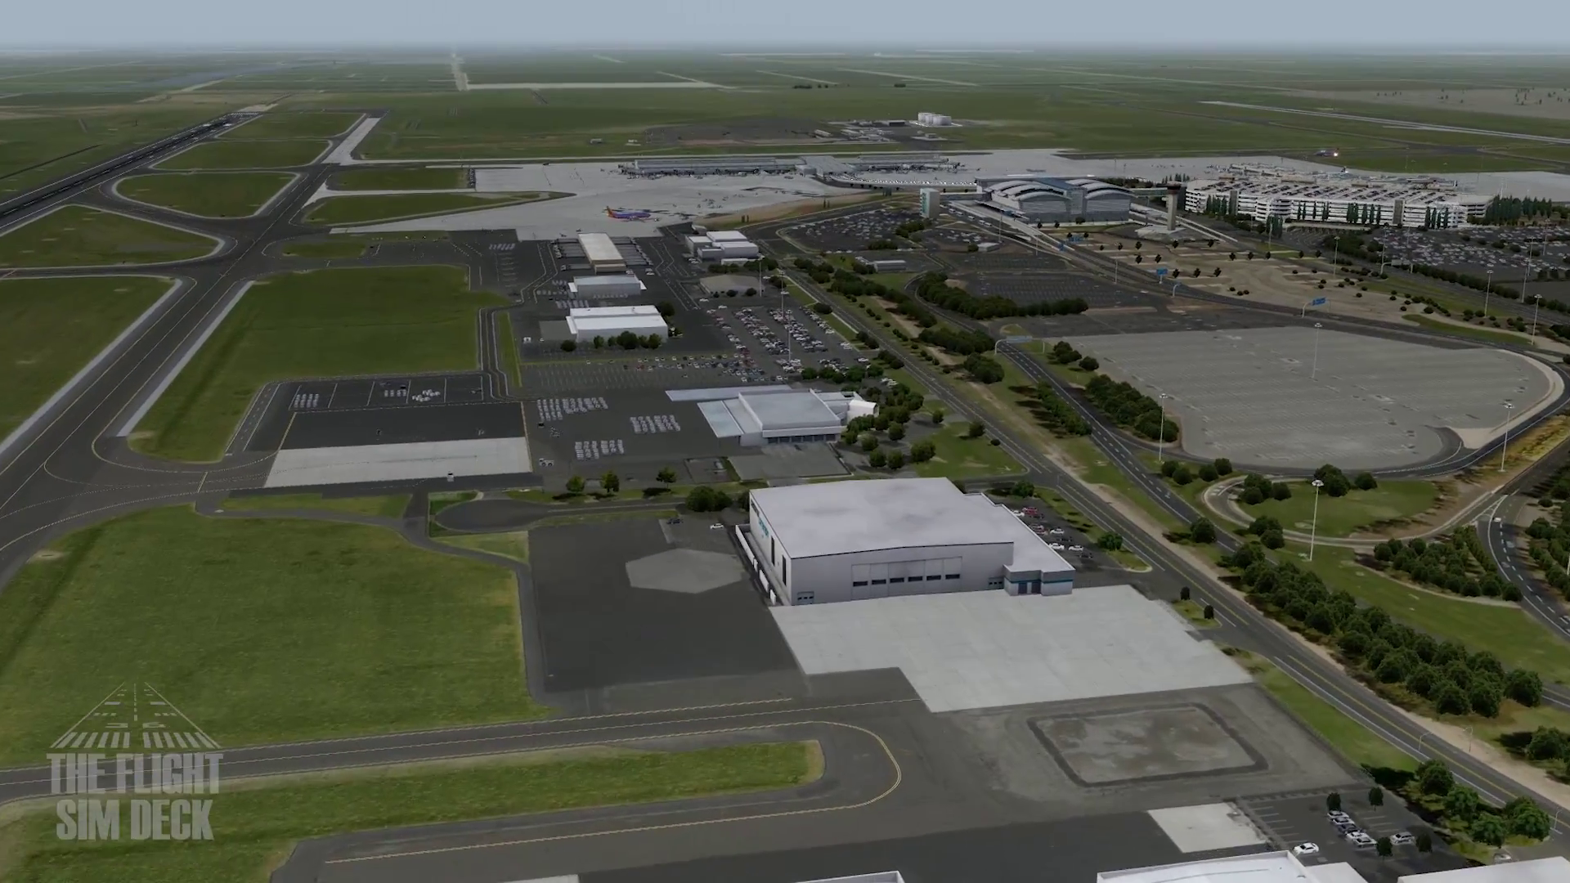
# - Open ChasePlane's camera settings page, hiding and showing the panel with Ctrl+Shift+C to check the view
pyautogui.hotkey('ctrl', 'shift', 'c')
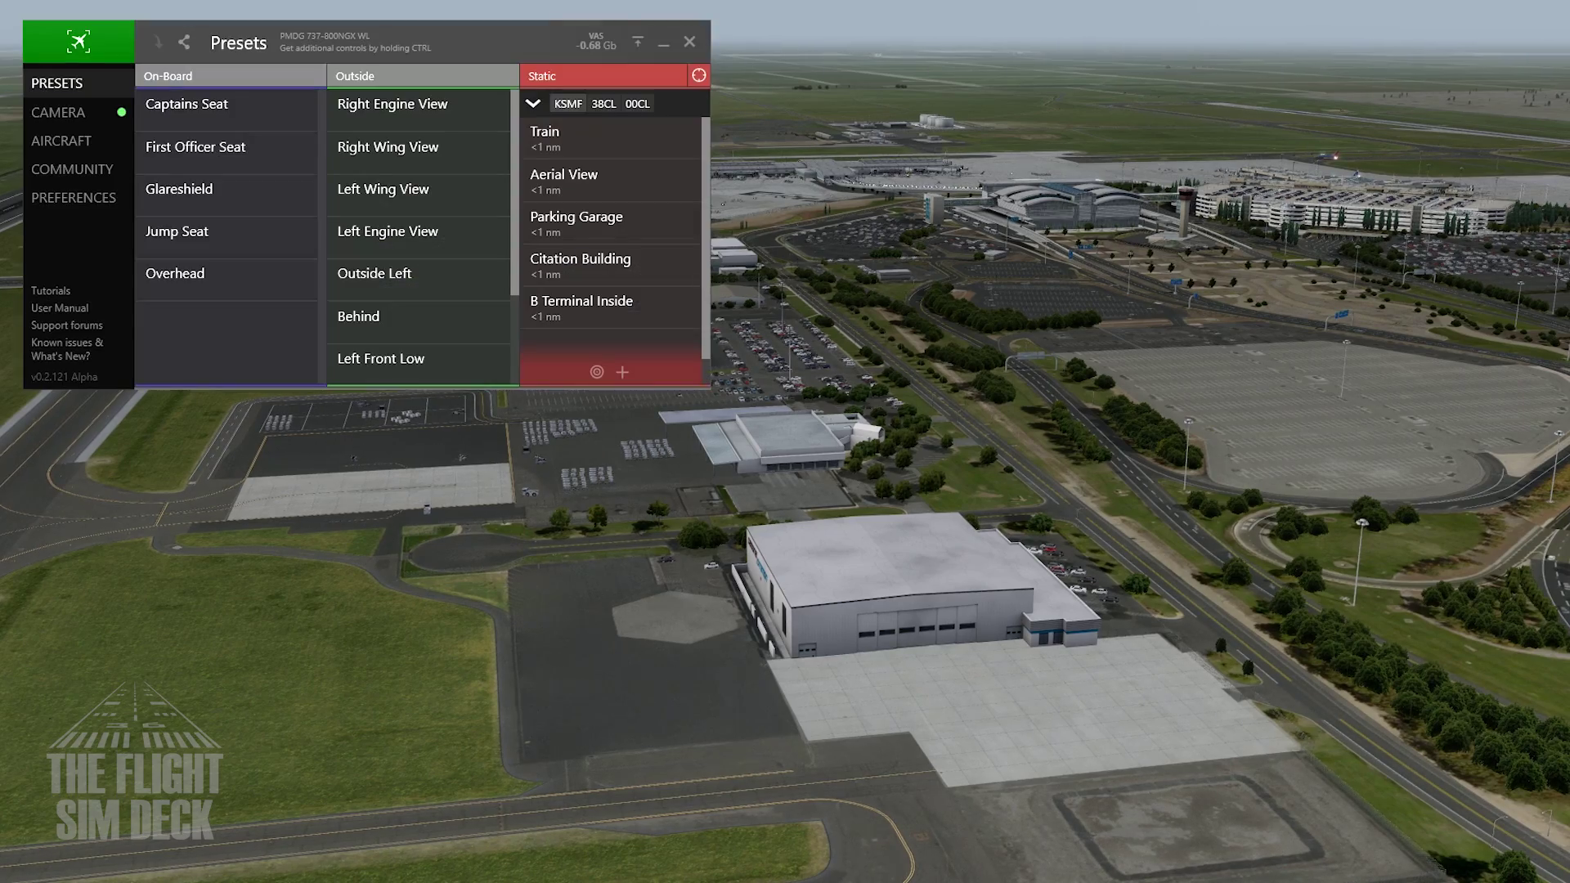
pyautogui.click(36, 118)
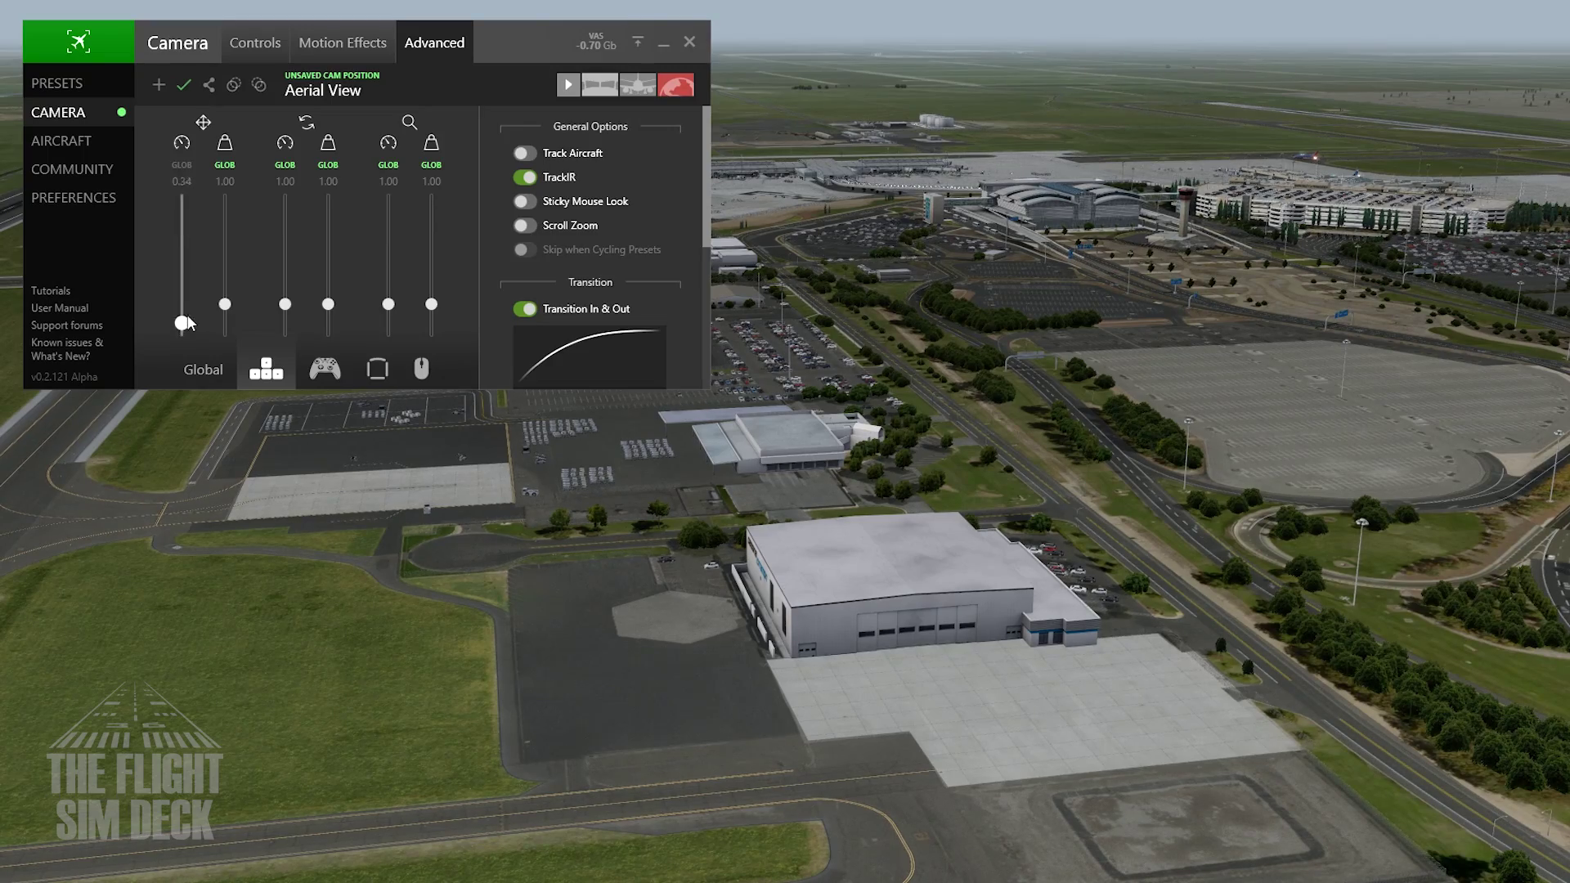
pyautogui.hotkey('ctrl', 'shift', 'c')
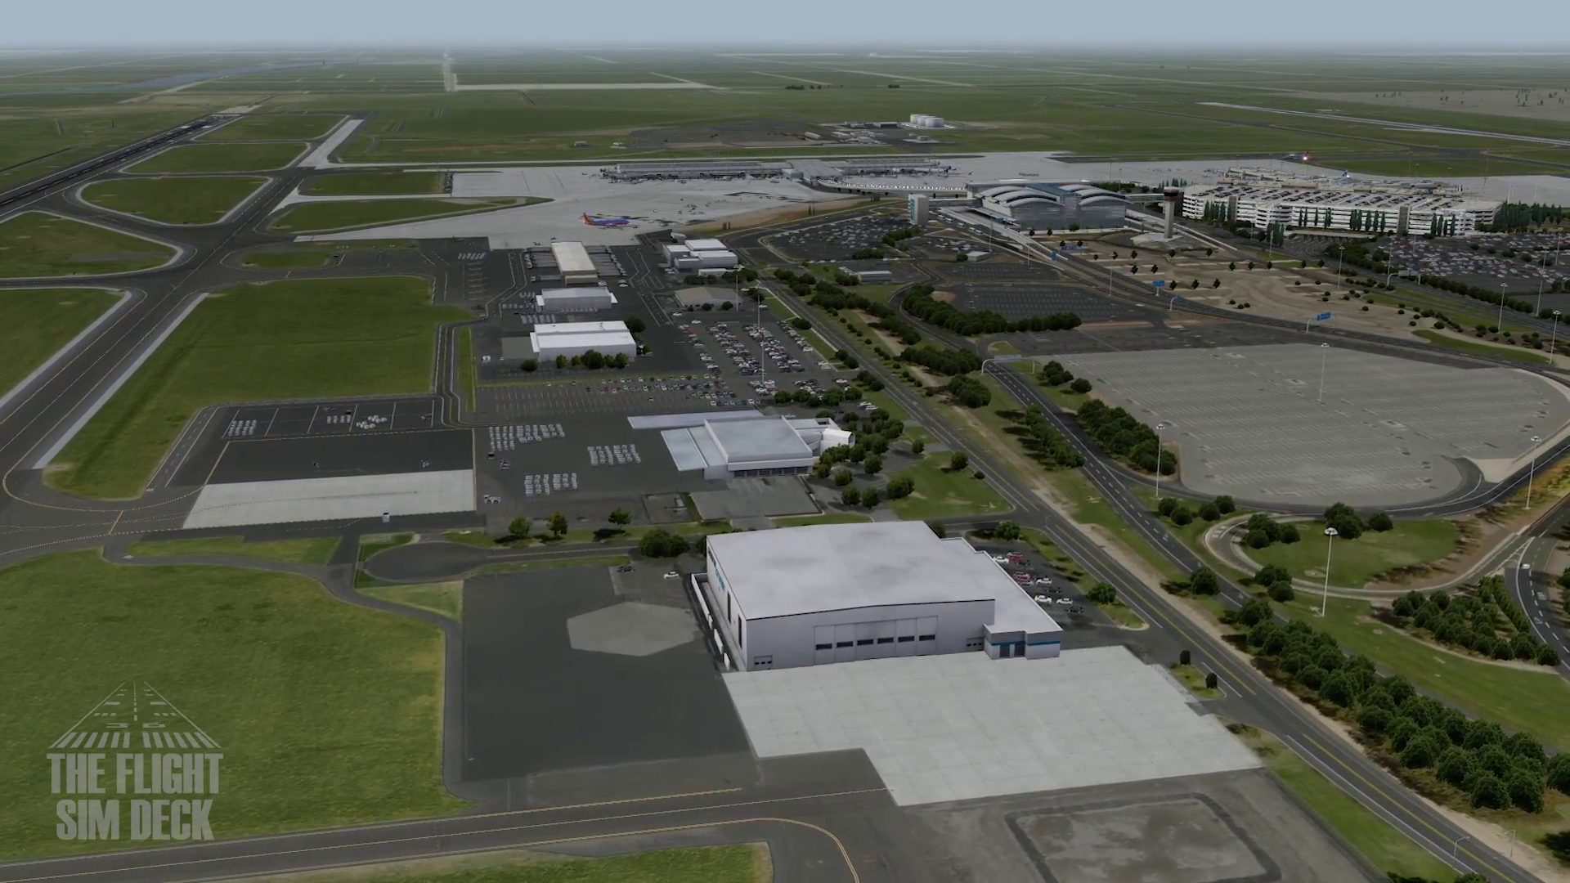
pyautogui.hotkey('ctrl', 'shift', 'c')
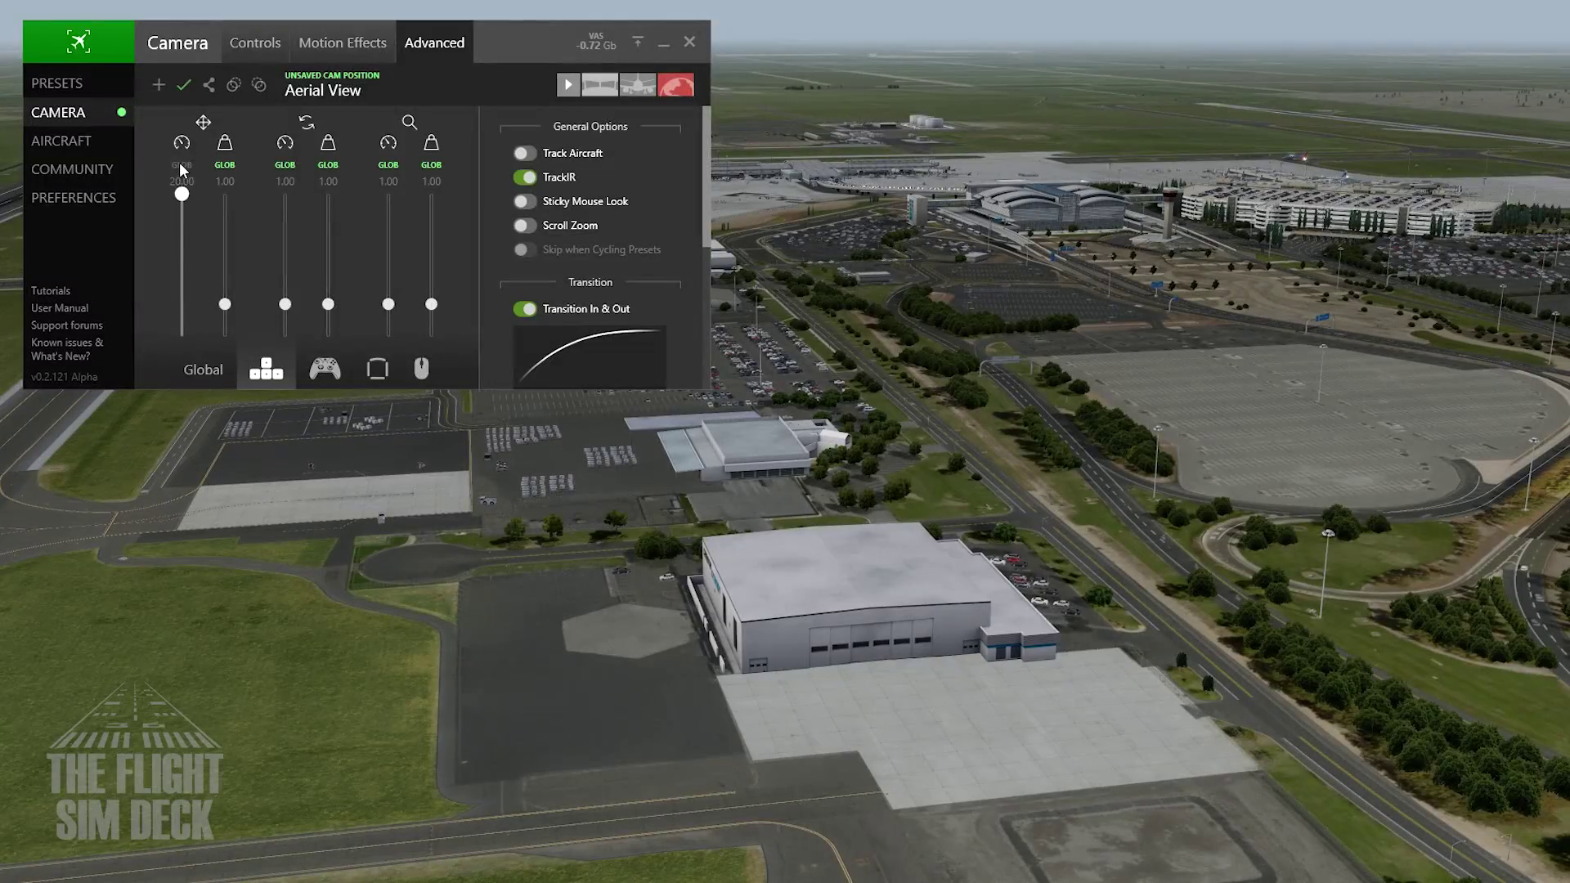
pyautogui.hotkey('ctrl', 'shift', 'c')
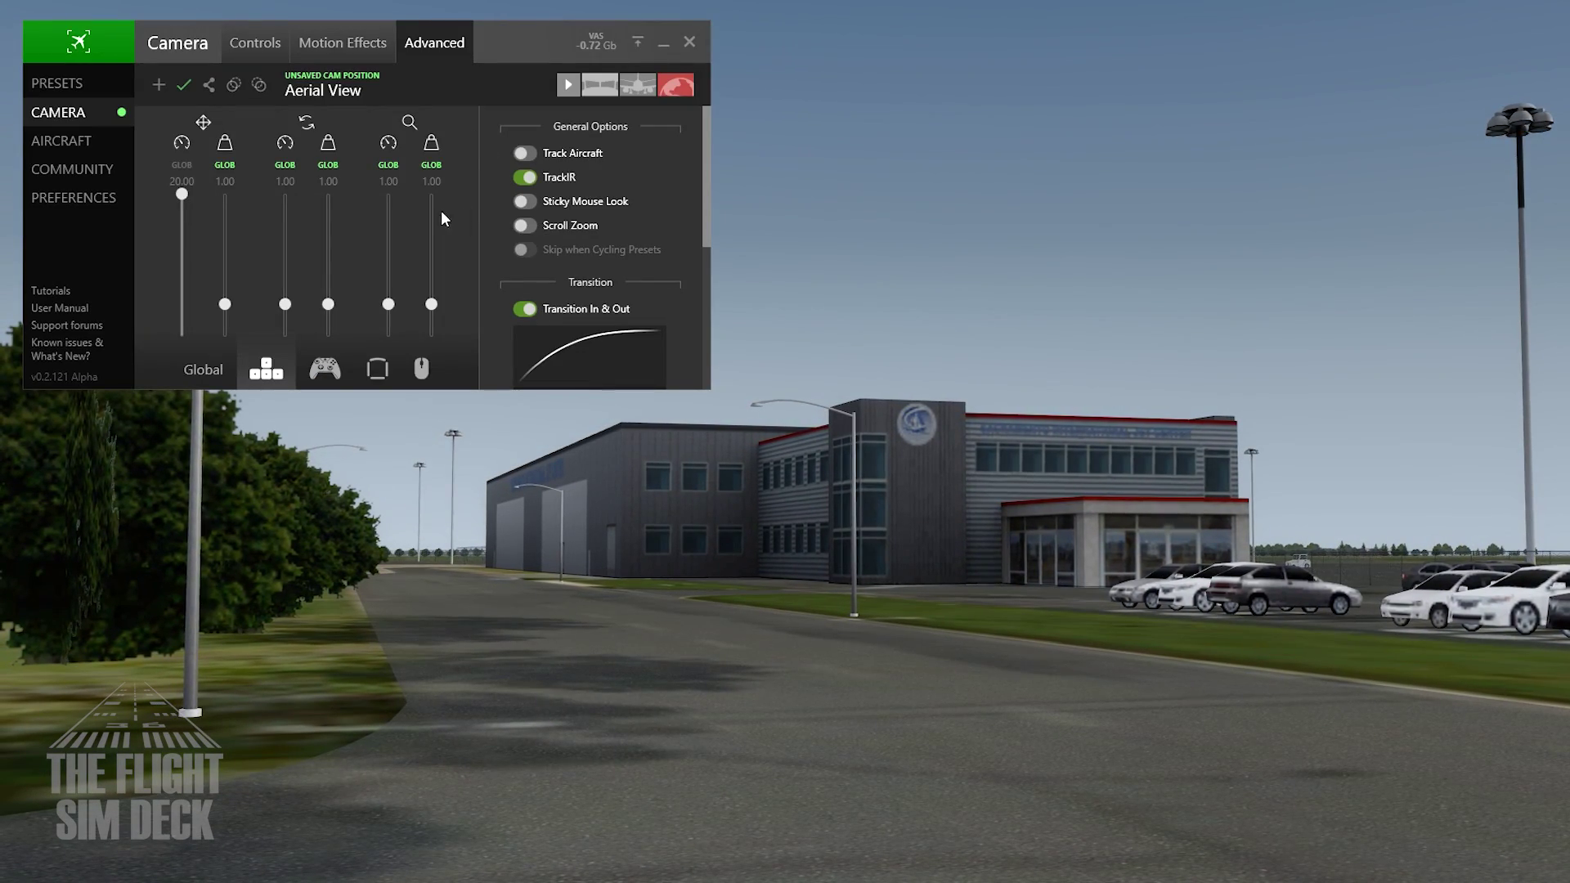
# - On the Controls tab, zoom the camera slightly closer to the GA building
pyautogui.click(282, 47)
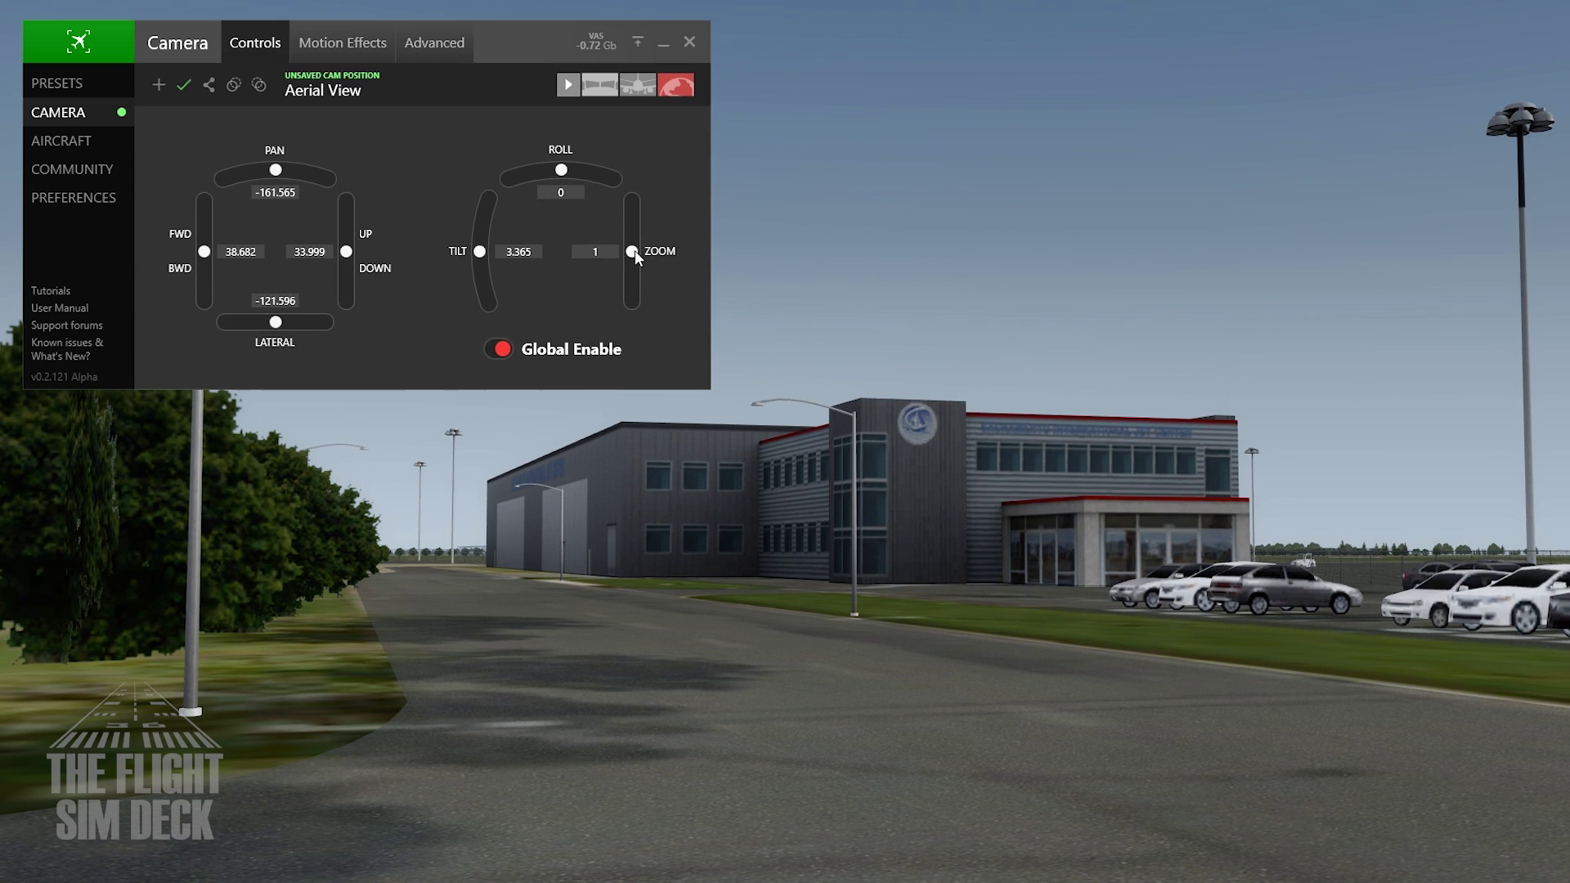
pyautogui.moveTo(634, 247); pyautogui.dragTo(634, 245)
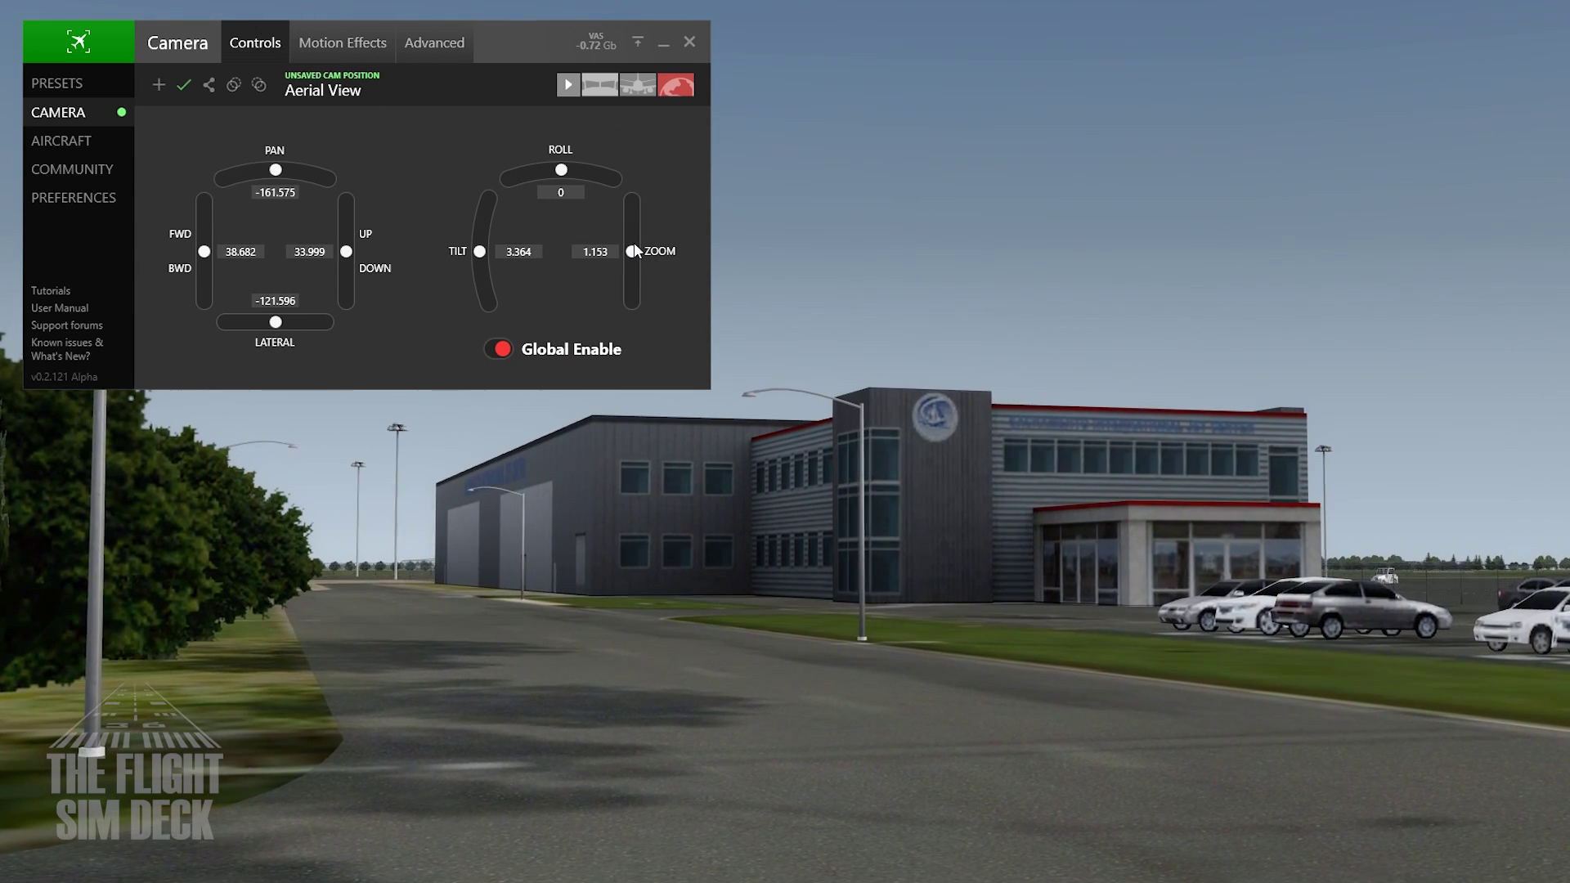
pyautogui.moveTo(636, 251); pyautogui.dragTo(634, 240)
pyautogui.moveTo(632, 243)
pyautogui.mouseDown()
pyautogui.moveTo(630, 274)
pyautogui.moveTo(632, 251)
pyautogui.mouseUp()
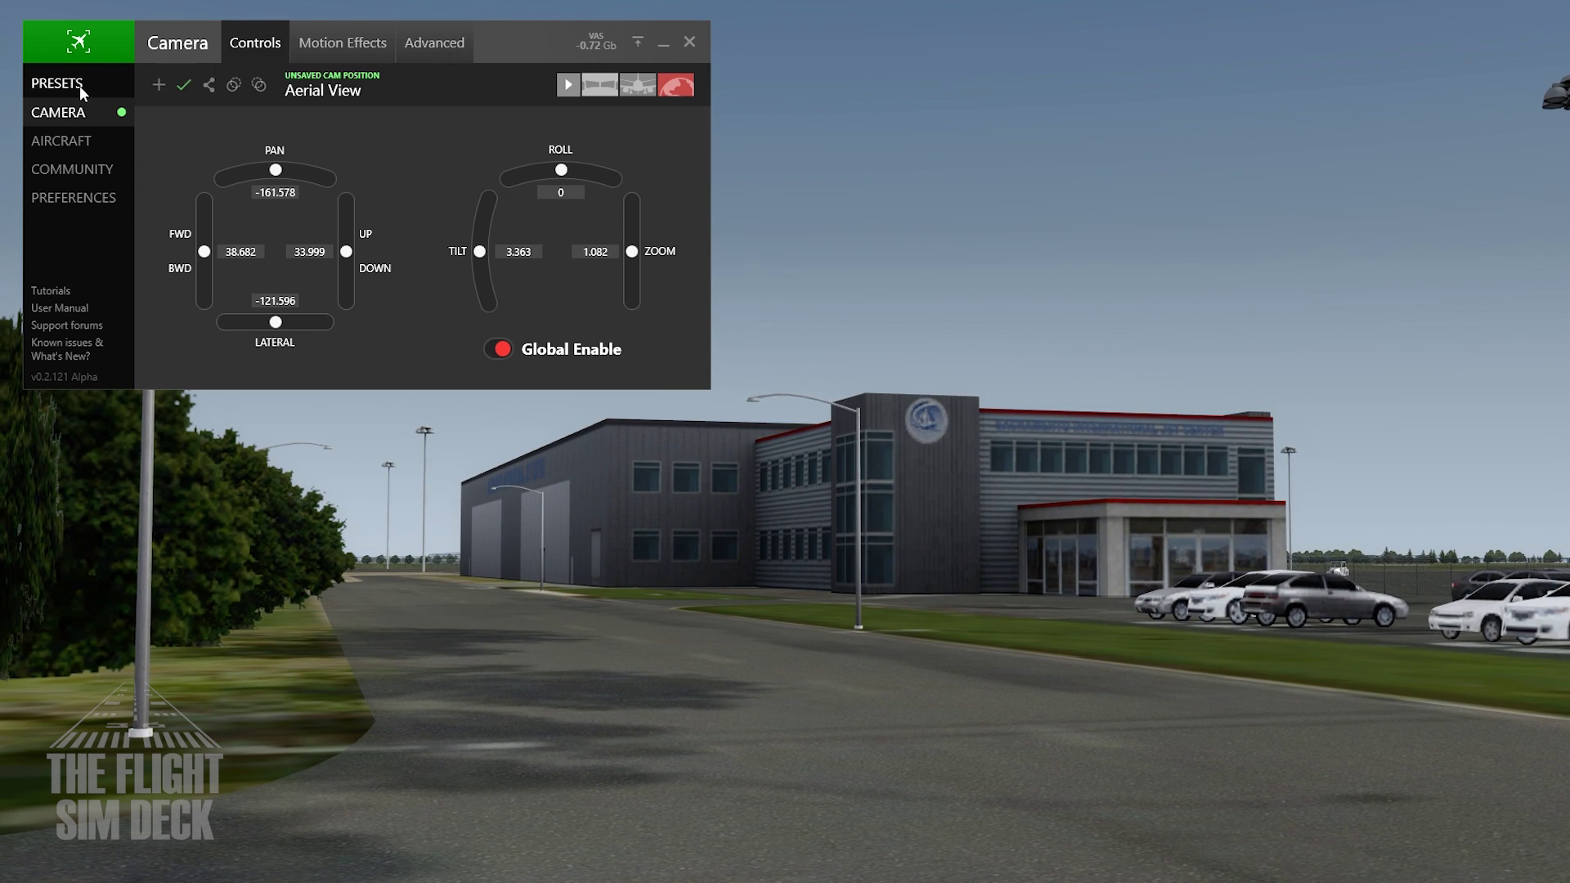
# - Back in Presets, add a new static preset and name it 'GA Building'
pyautogui.click(72, 84)
pyautogui.moveTo(512, 44); pyautogui.dragTo(581, 76)
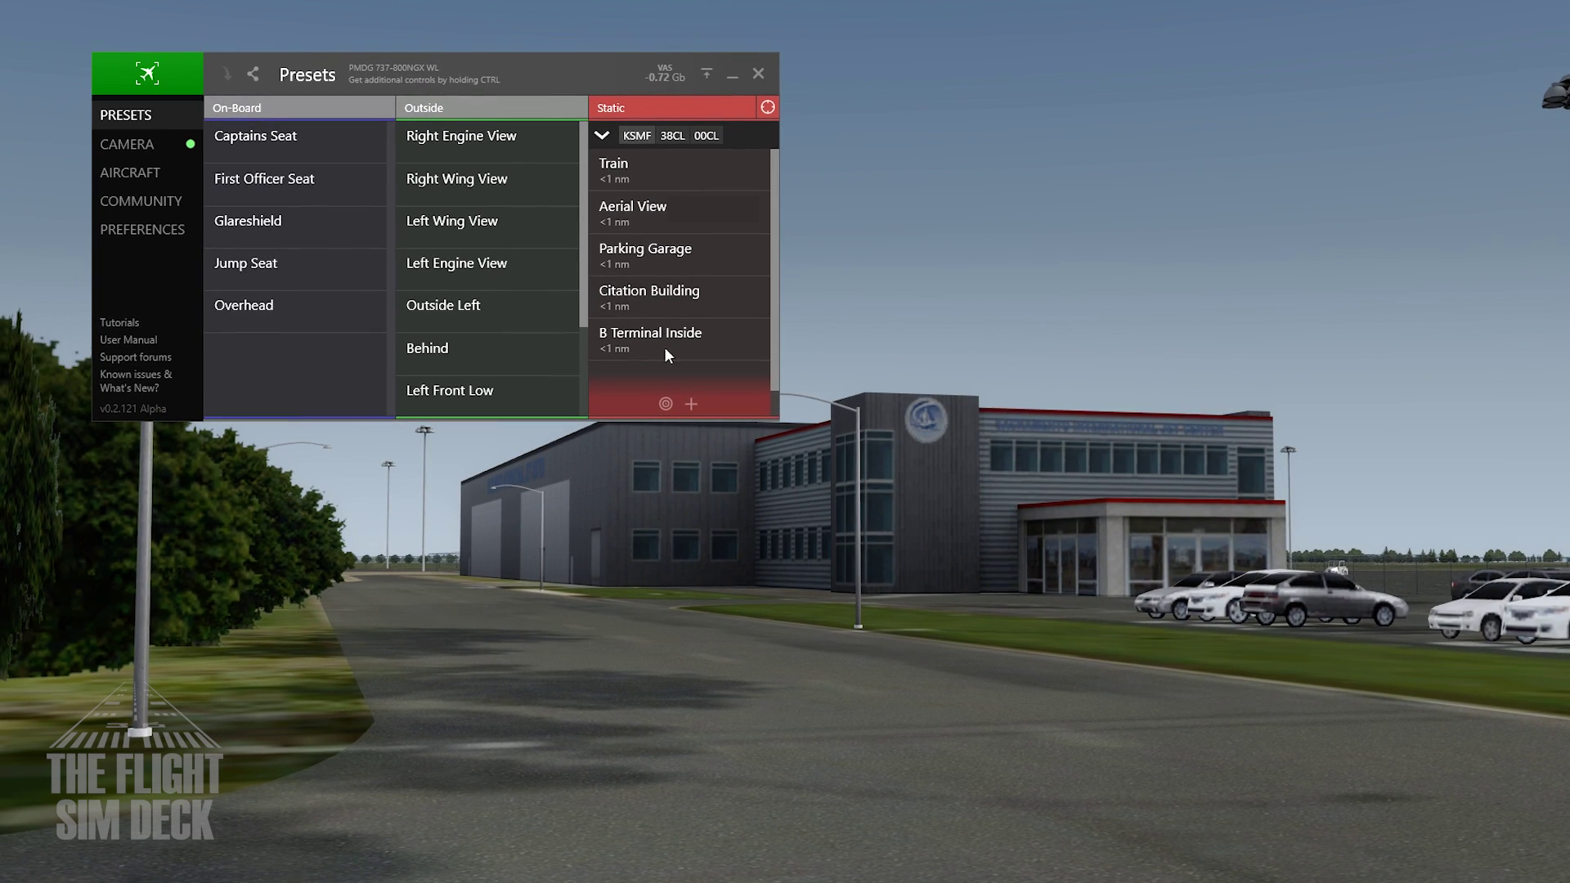
pyautogui.click(692, 404)
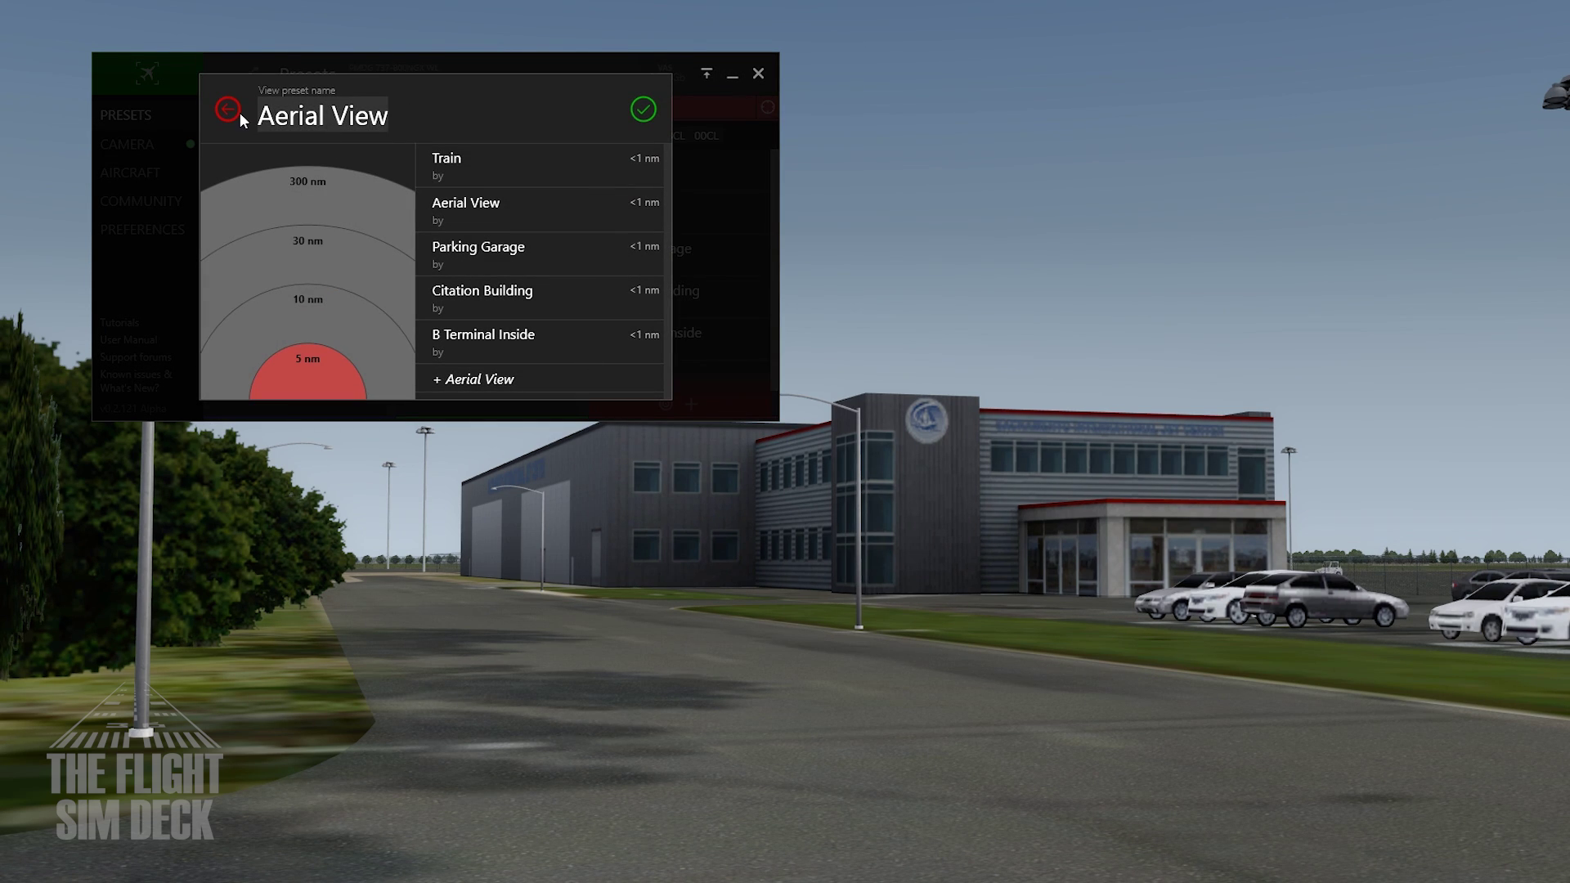
pyautogui.write('G')
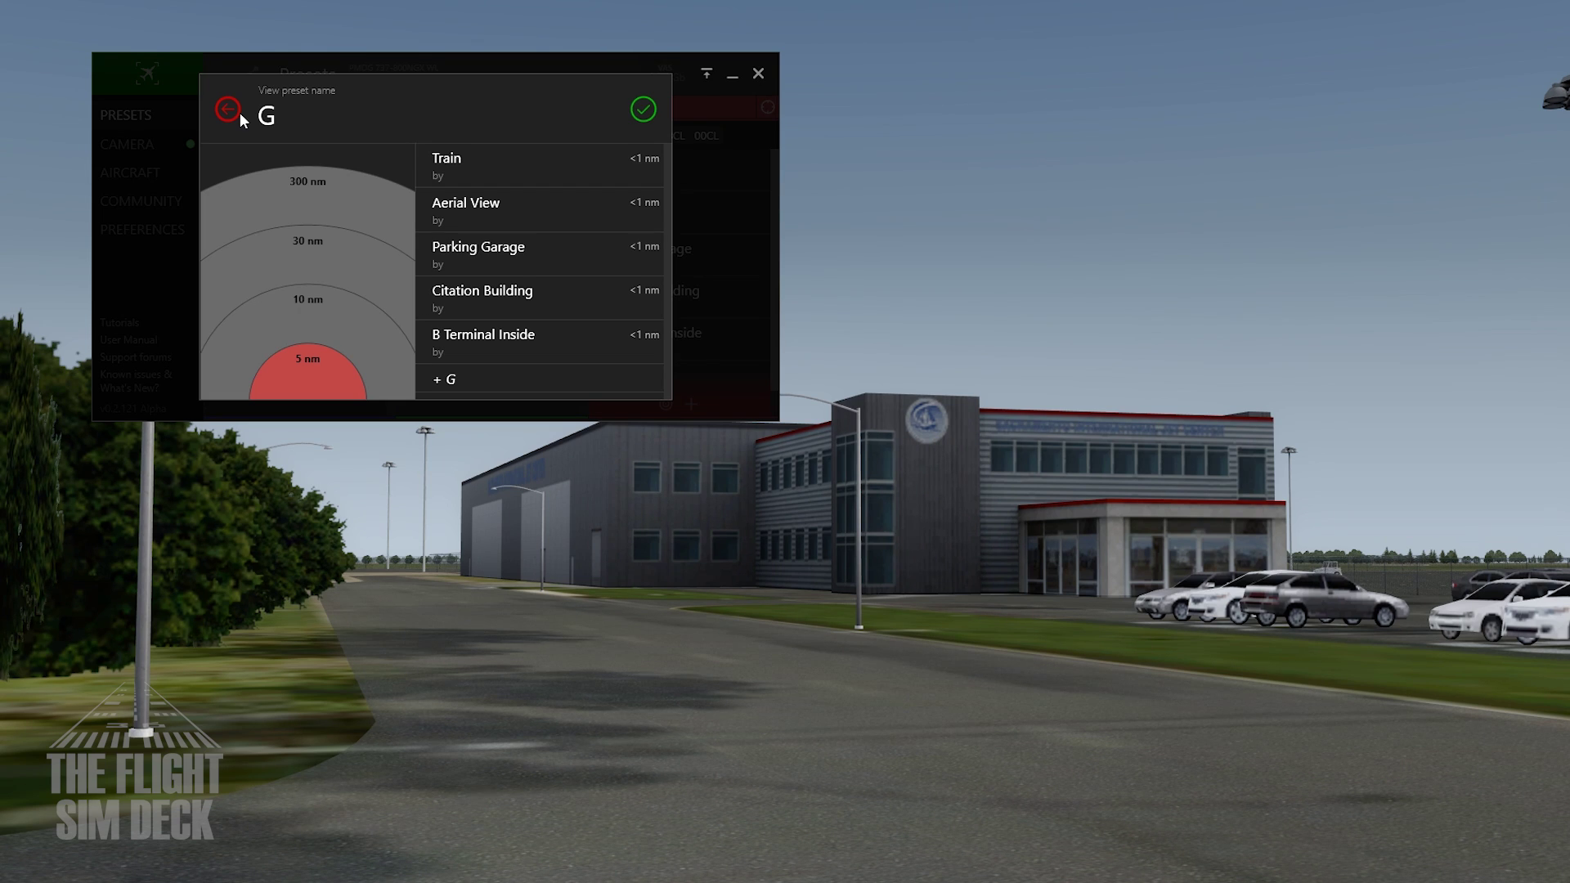
pyautogui.write('A Building')
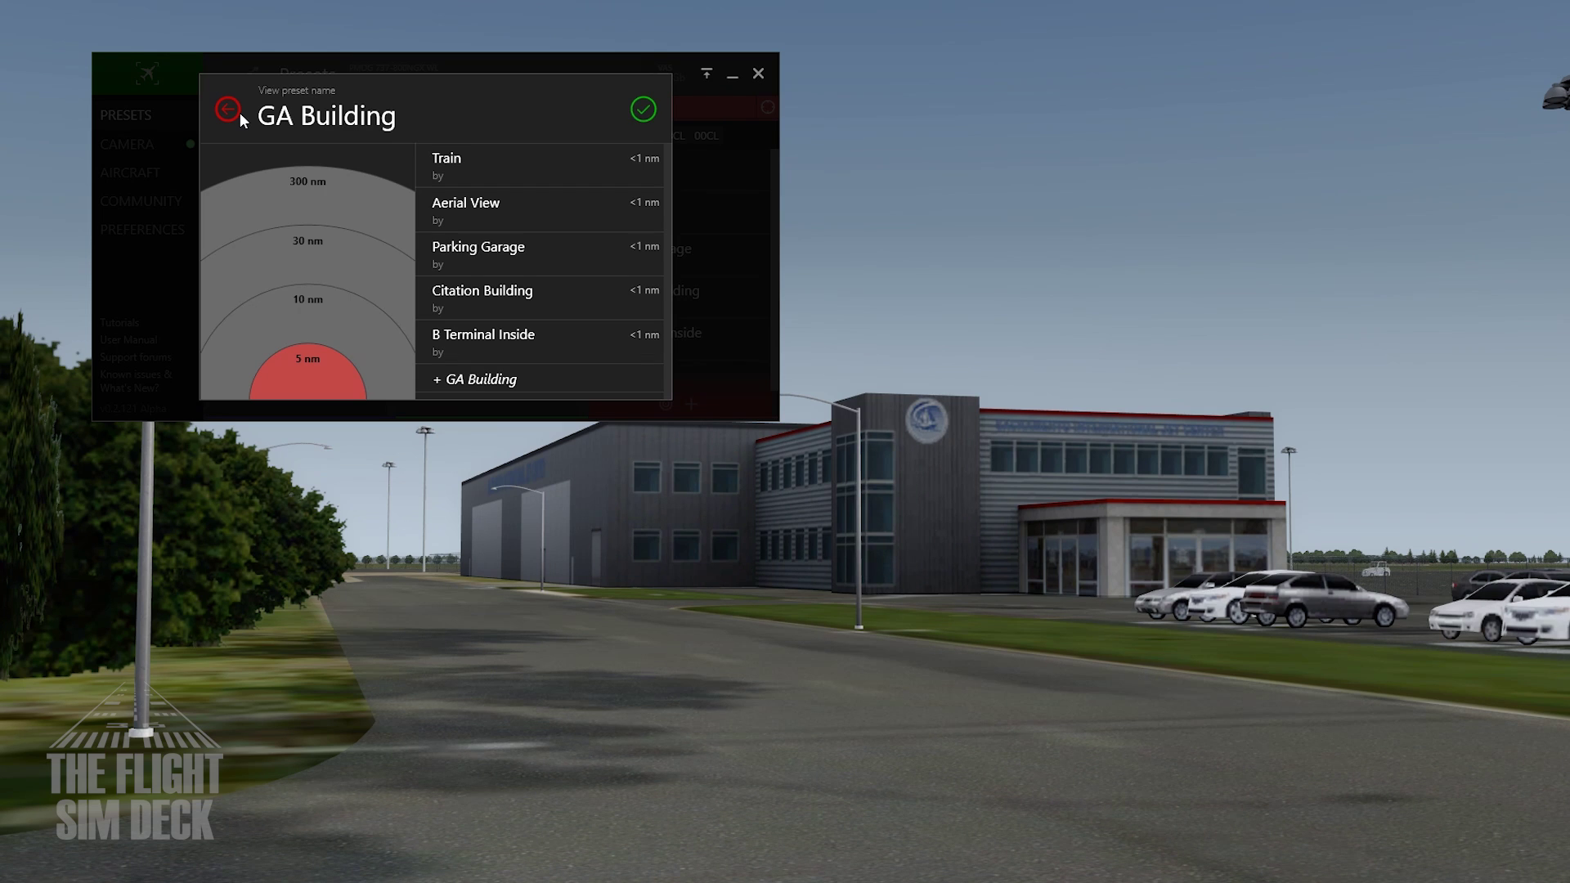
# - Save the GA Building preset and preview Train, Aerial View, Parking Garage, Citation Building and B Terminal Inside
pyautogui.click(647, 110)
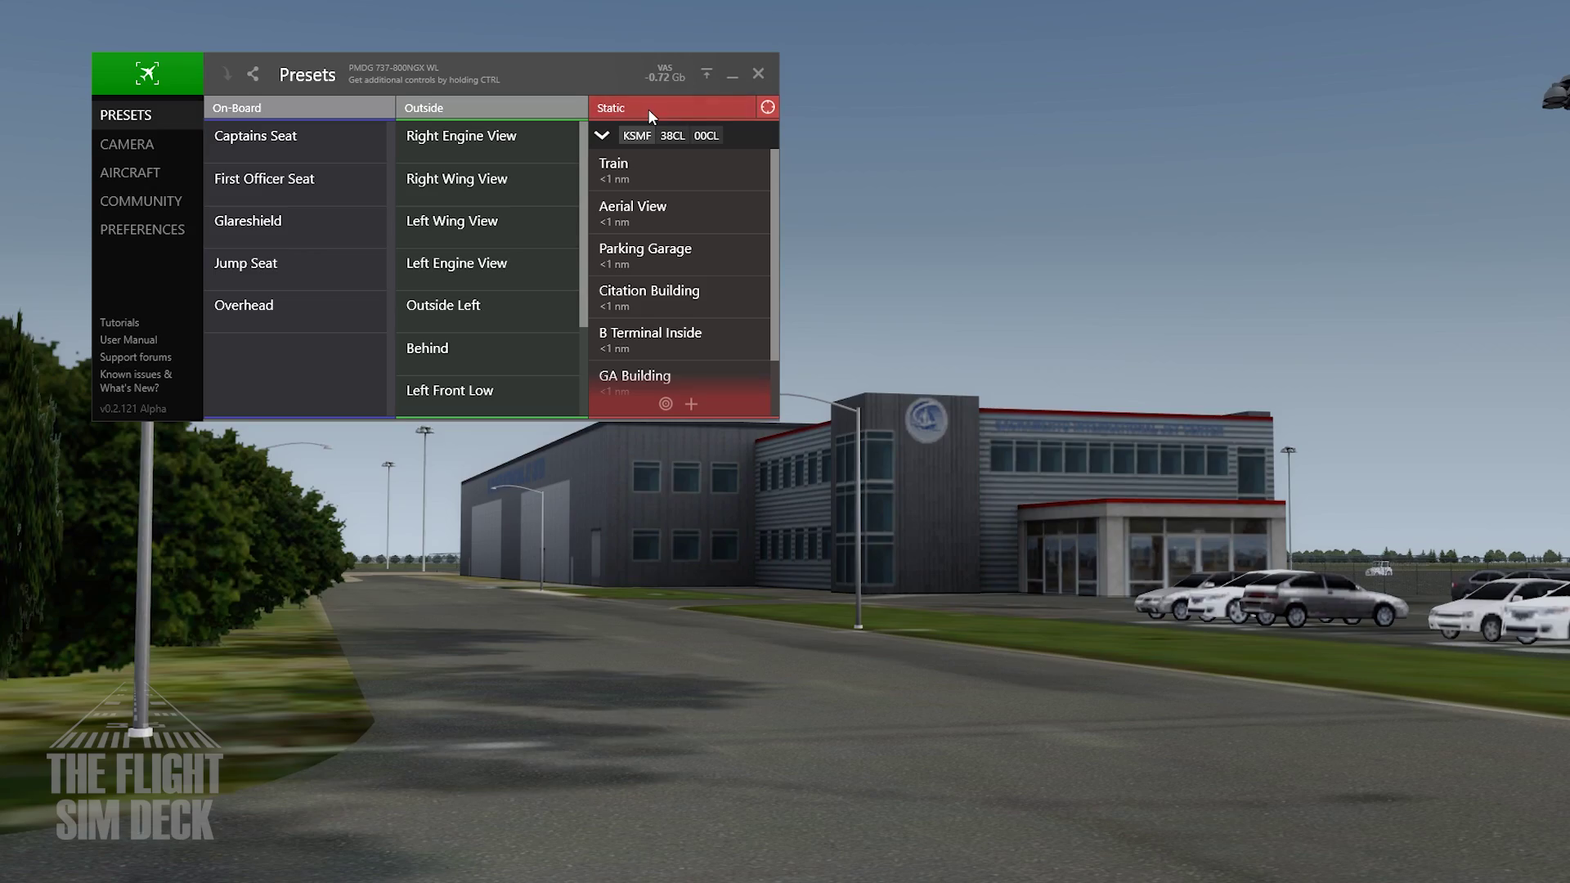
pyautogui.click(641, 174)
pyautogui.click(638, 221)
pyautogui.click(637, 259)
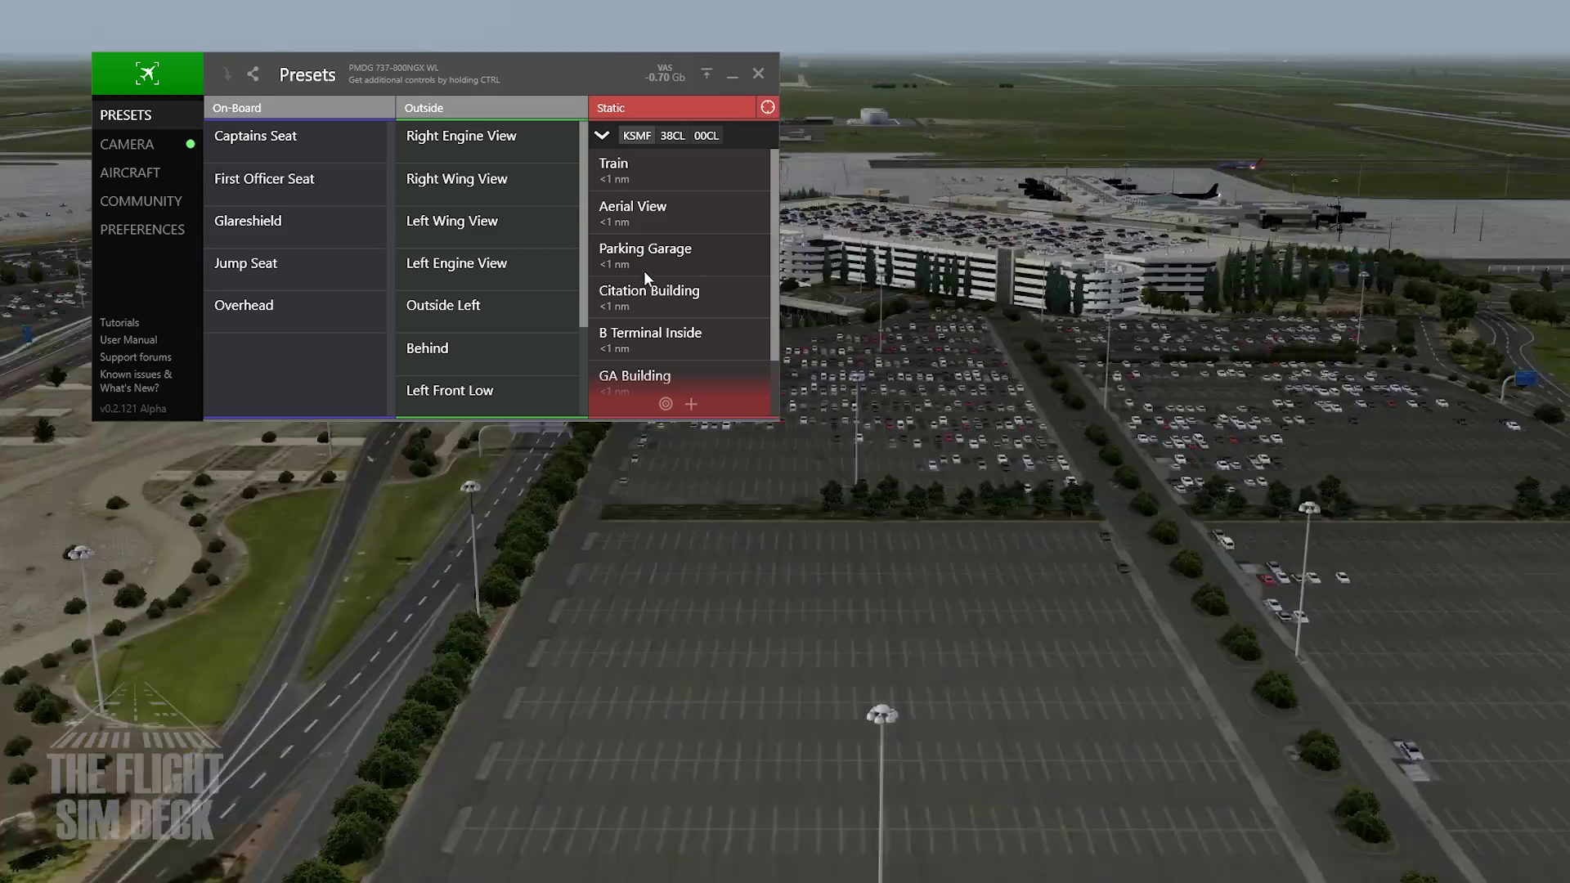
pyautogui.click(645, 296)
pyautogui.click(654, 340)
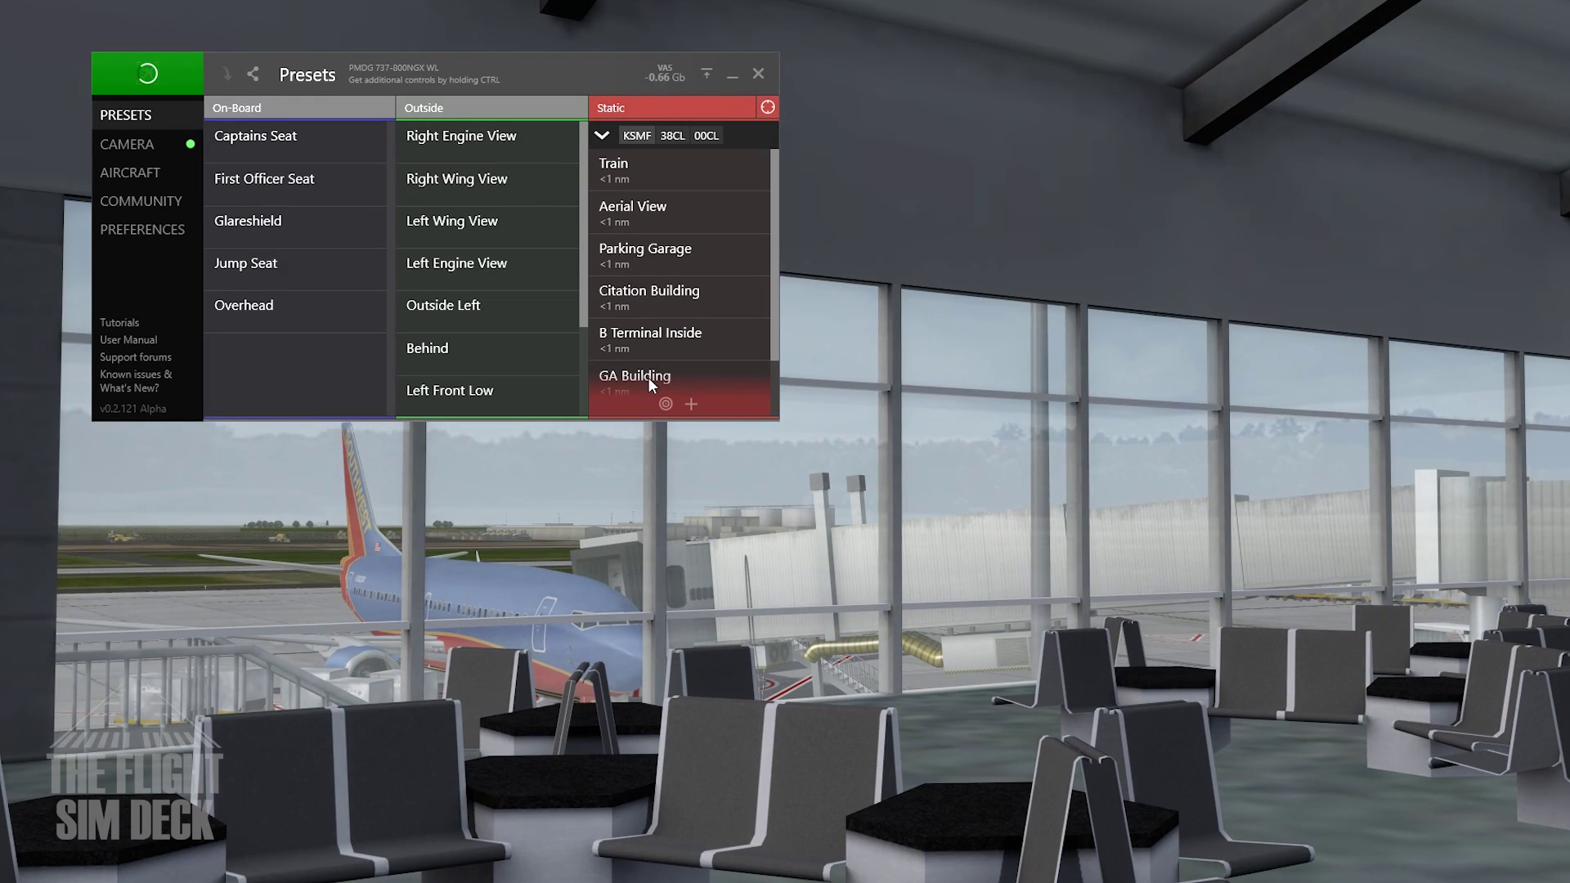
# - Select the new GA Building view and open its camera settings
pyautogui.click(649, 376)
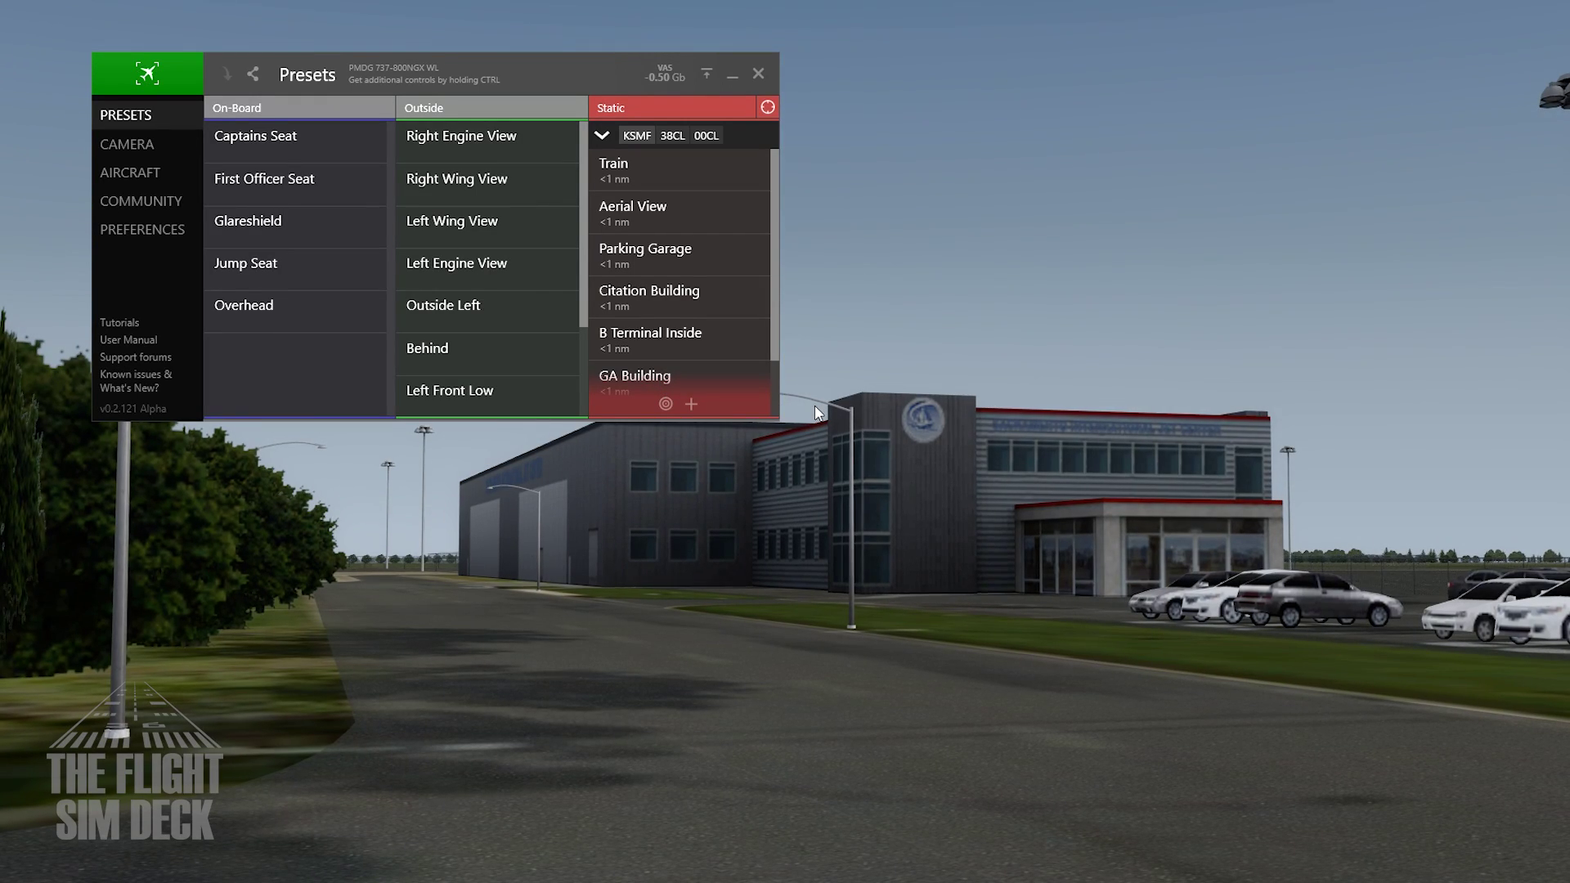
pyautogui.scroll(-1, 701, 266)
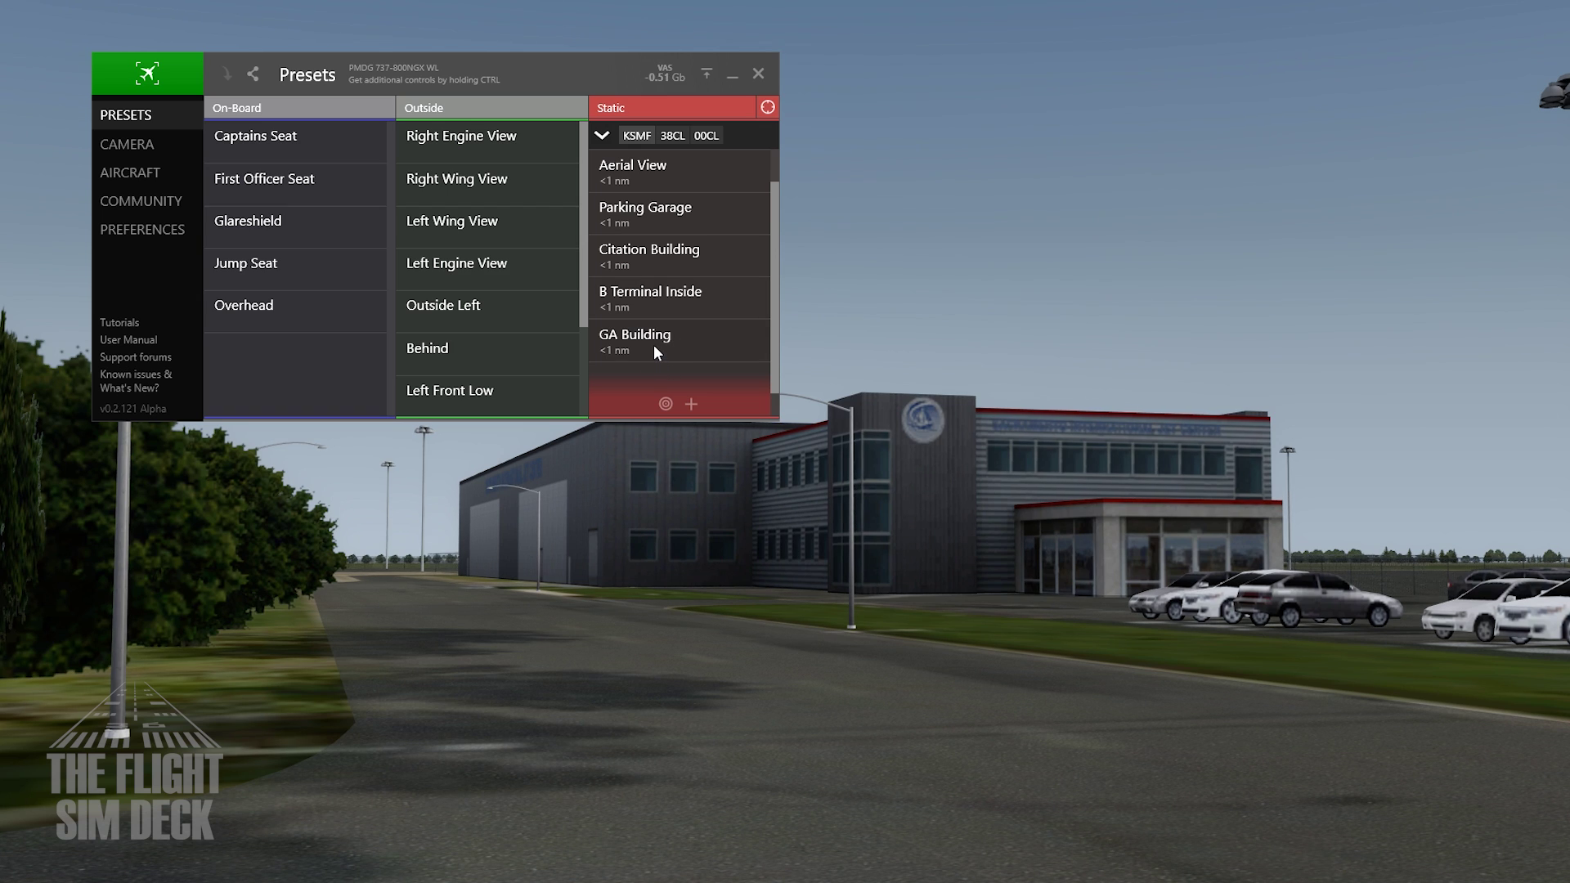
pyautogui.click(118, 144)
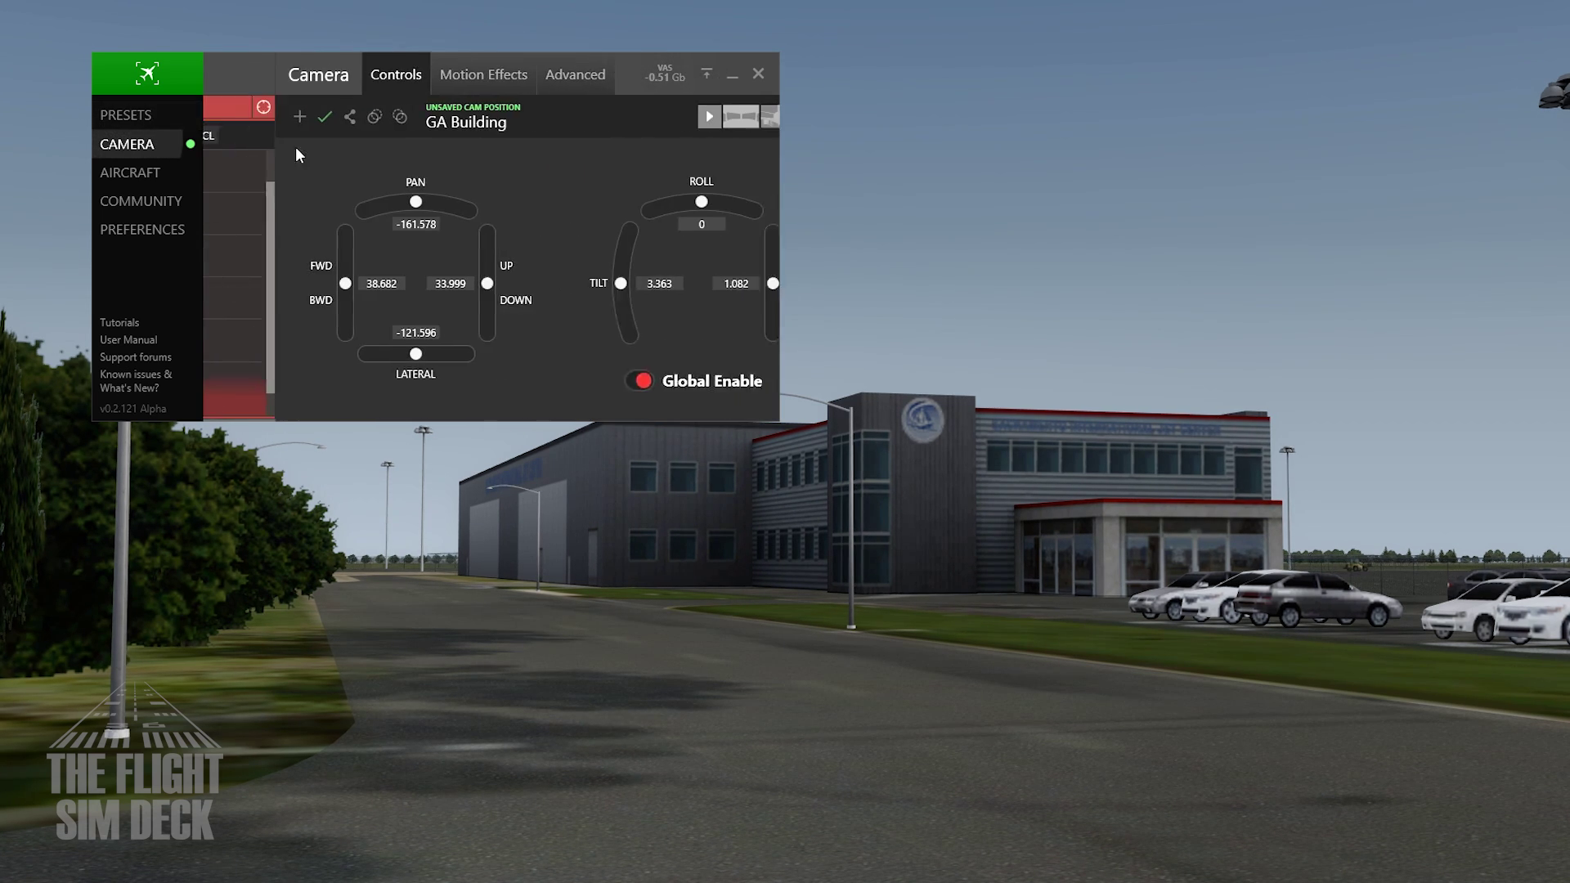
# - Raise the GA Building Breathing motion effect to about 24, then return to Presets
pyautogui.click(407, 75)
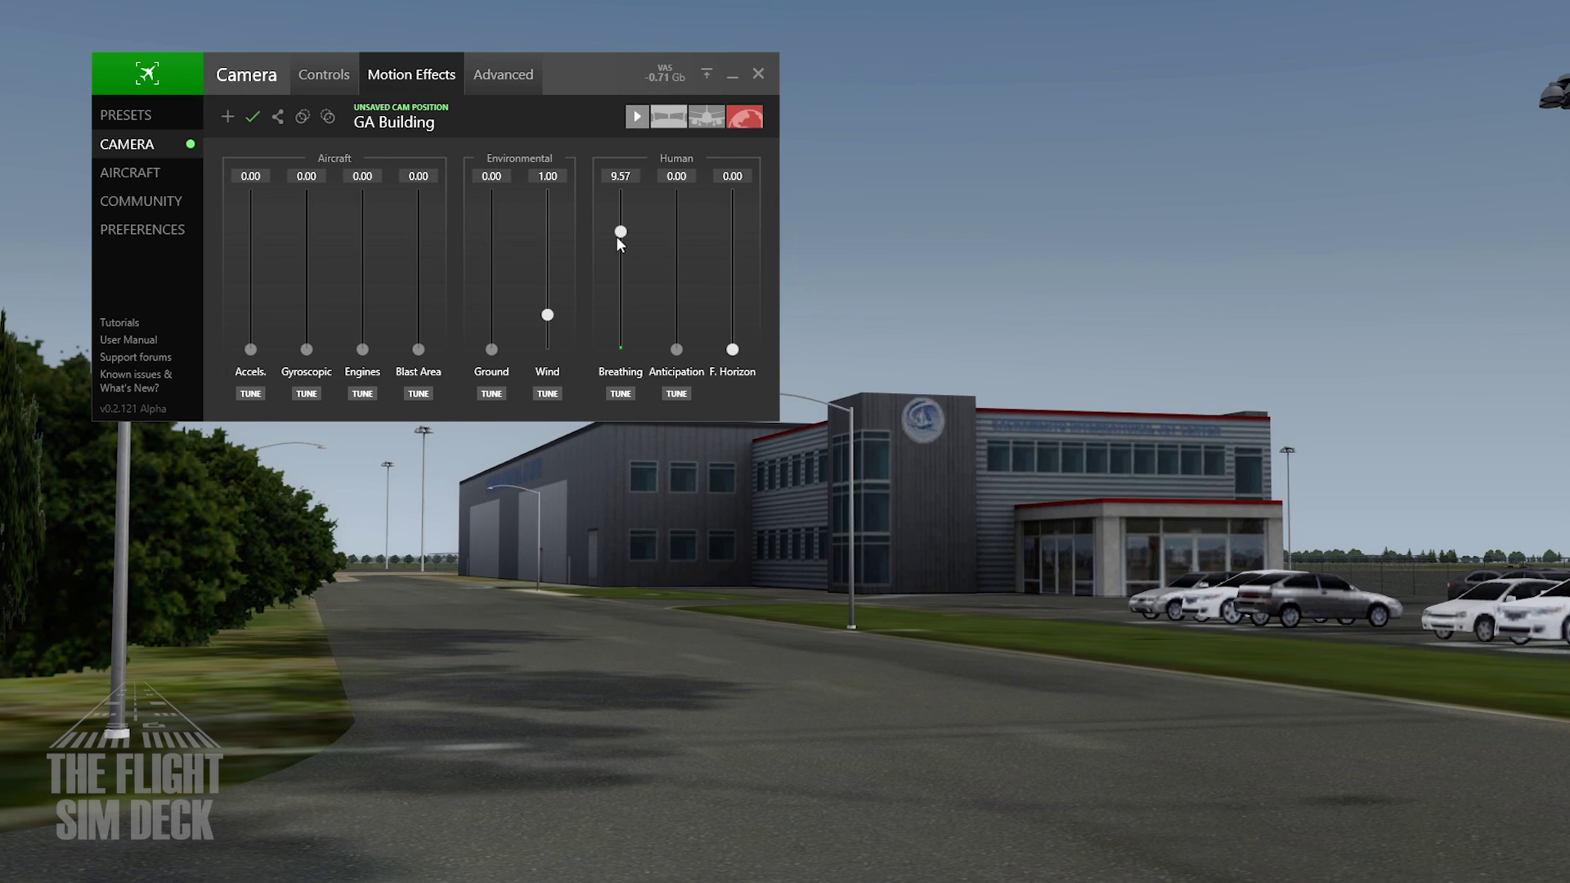
pyautogui.moveTo(619, 215); pyautogui.dragTo(620, 194)
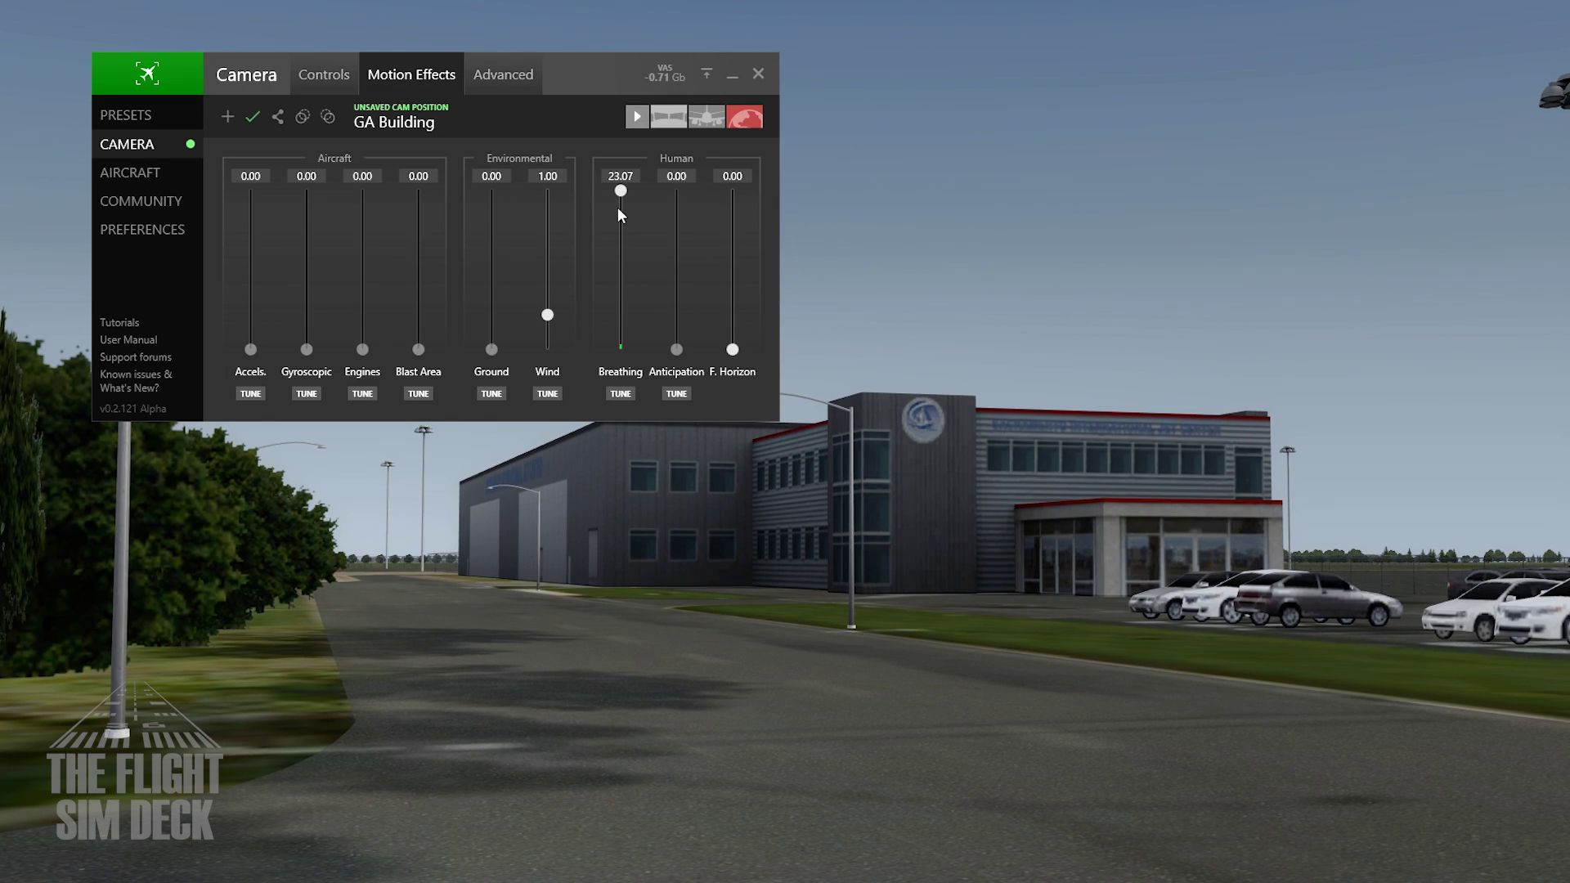
pyautogui.moveTo(620, 206); pyautogui.dragTo(621, 216)
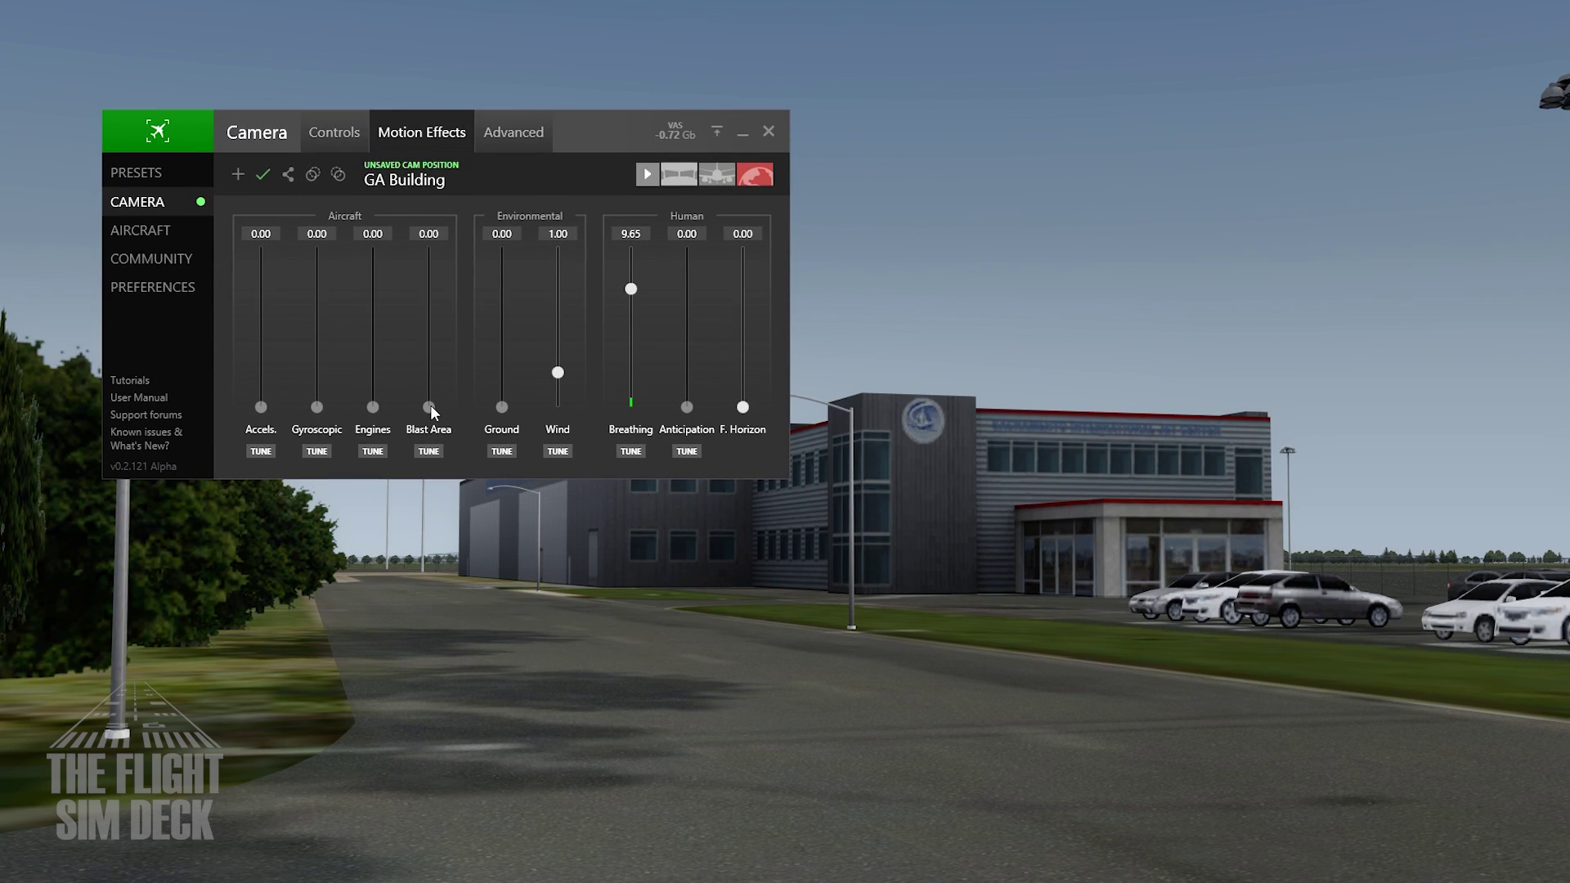
pyautogui.moveTo(630, 289); pyautogui.dragTo(631, 249)
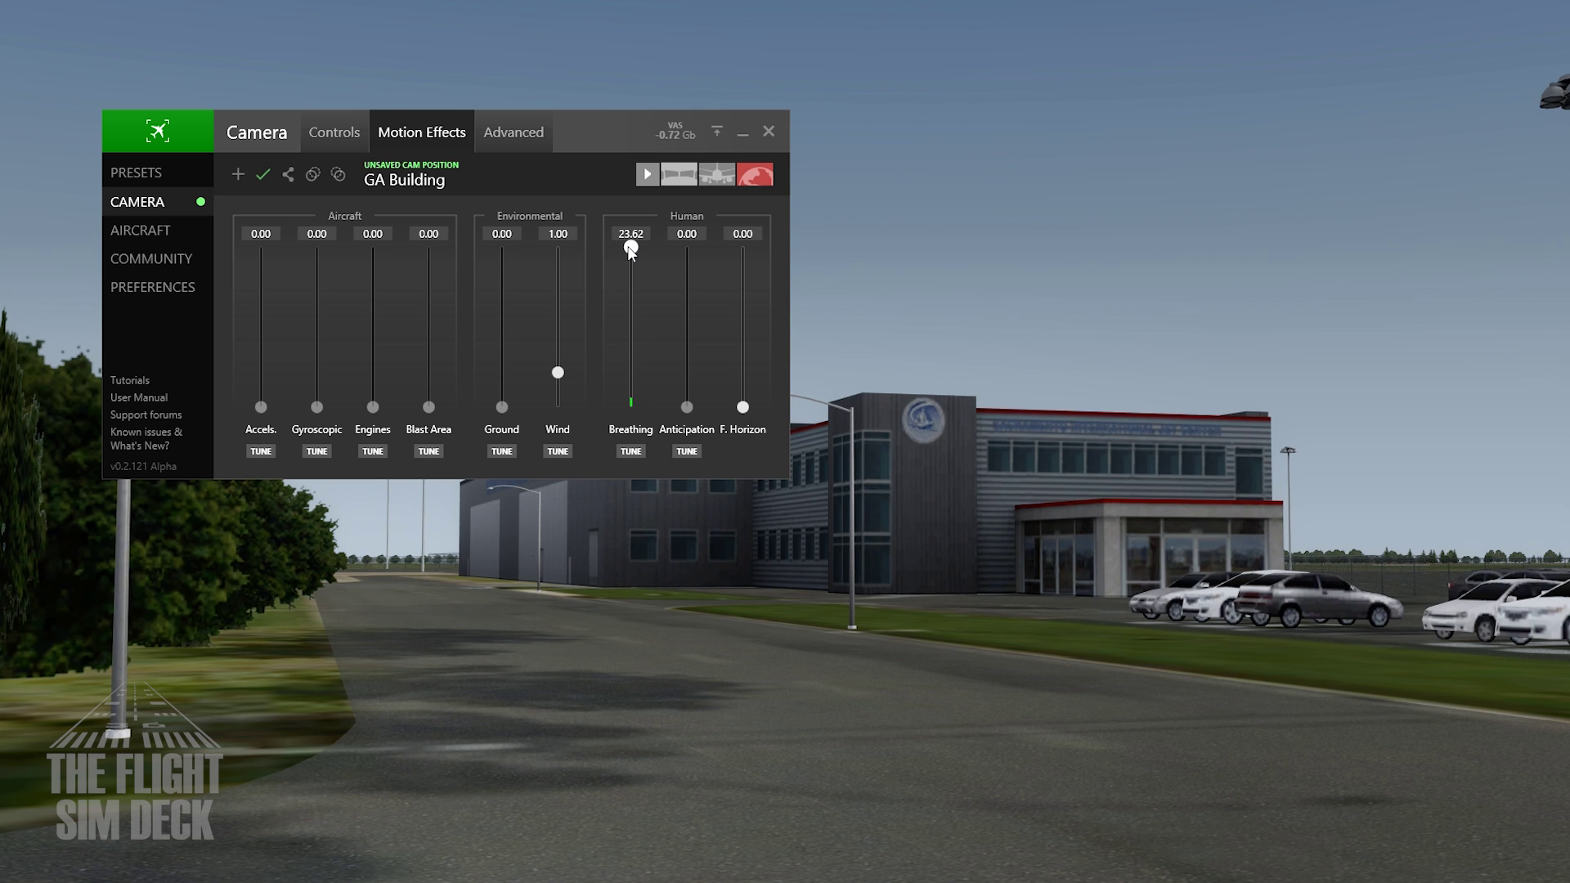
pyautogui.moveTo(628, 253); pyautogui.dragTo(631, 291)
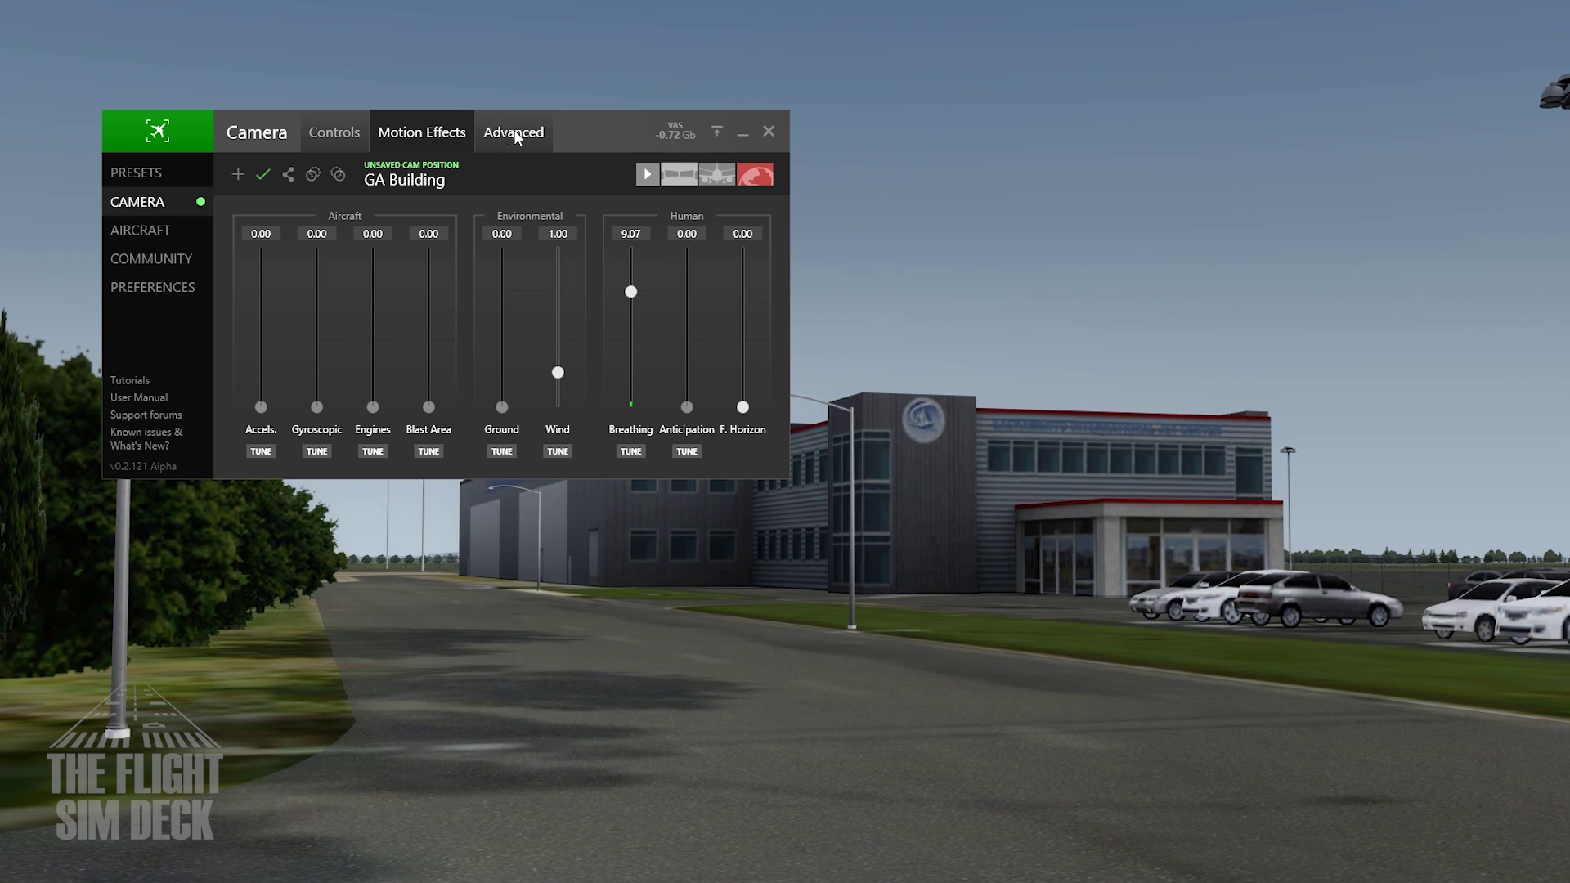
pyautogui.click(132, 172)
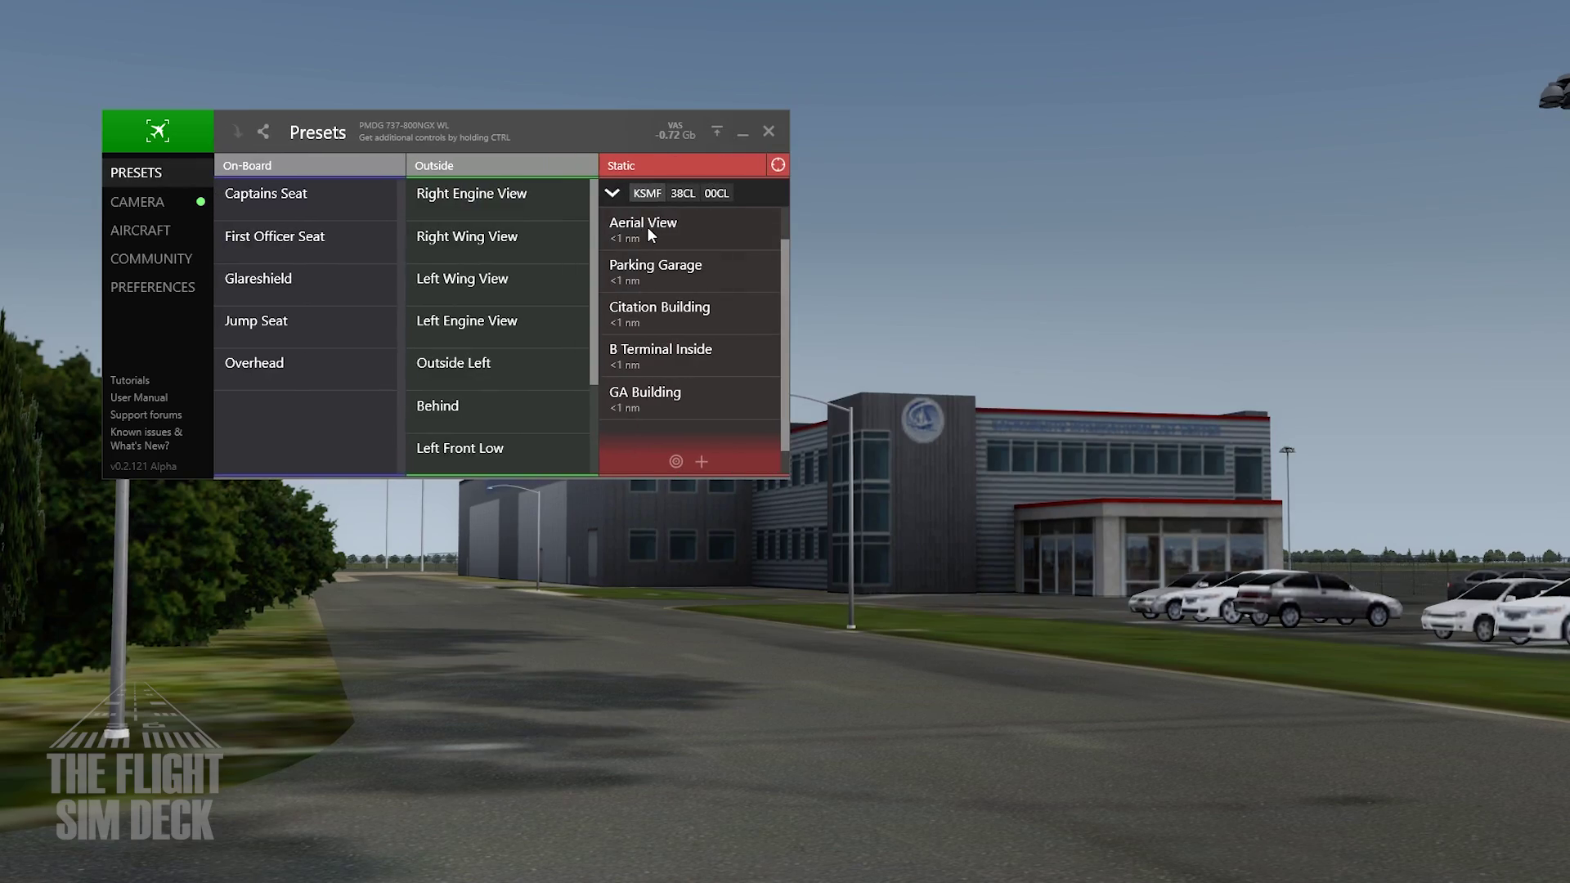
# - Select the KSMF Aerial View preset, move the panel toward the centre, and close it
pyautogui.click(648, 228)
pyautogui.moveTo(602, 138); pyautogui.dragTo(928, 341)
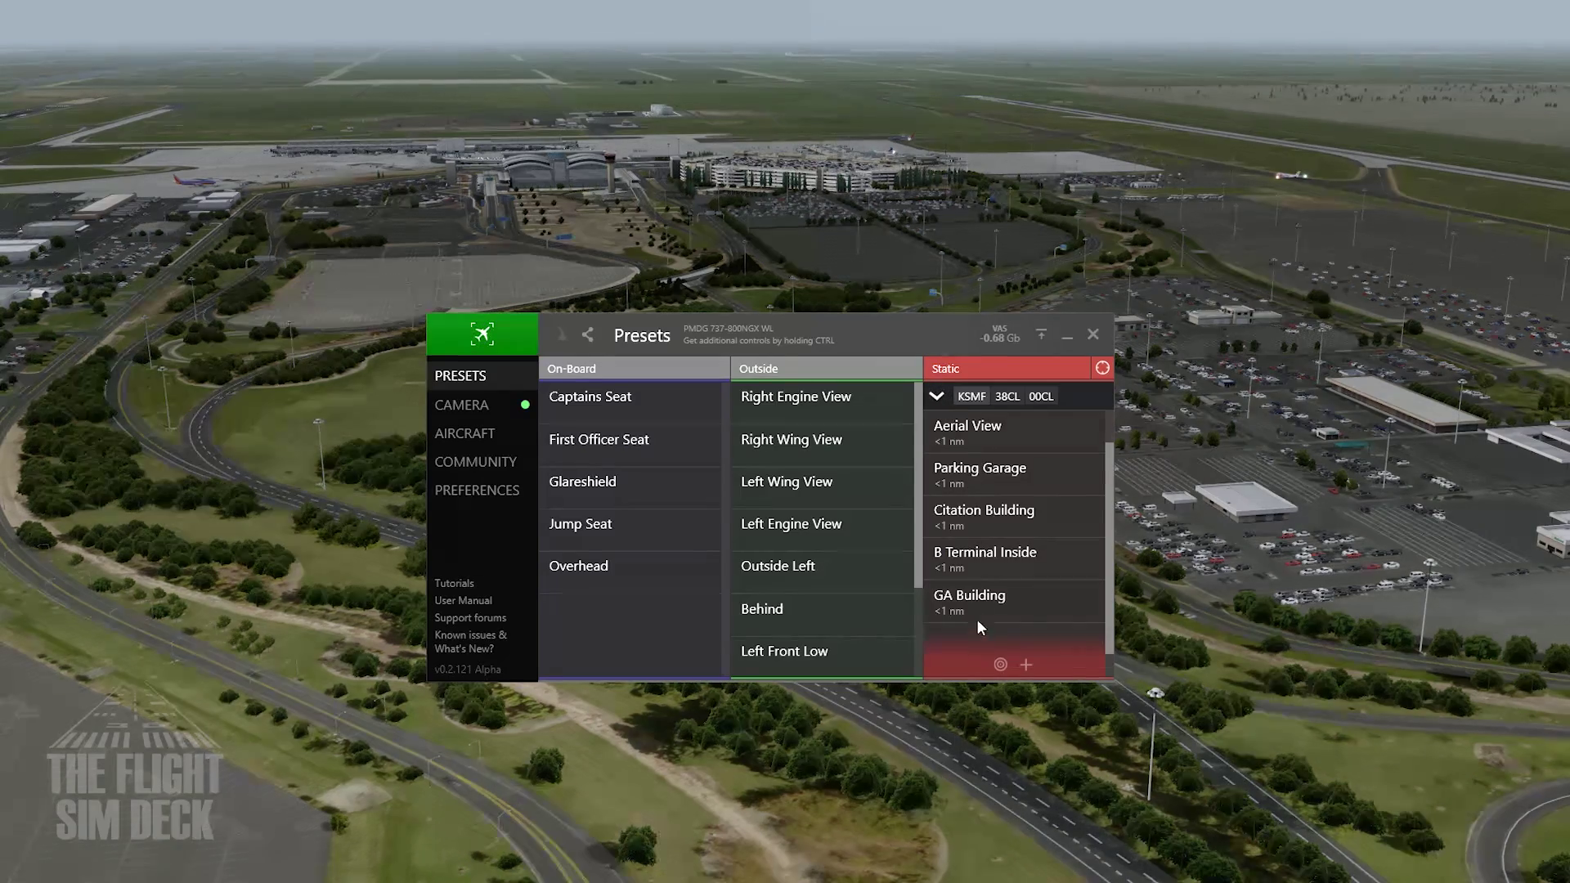
pyautogui.scroll(-1, 988, 590)
pyautogui.scroll(2, 989, 590)
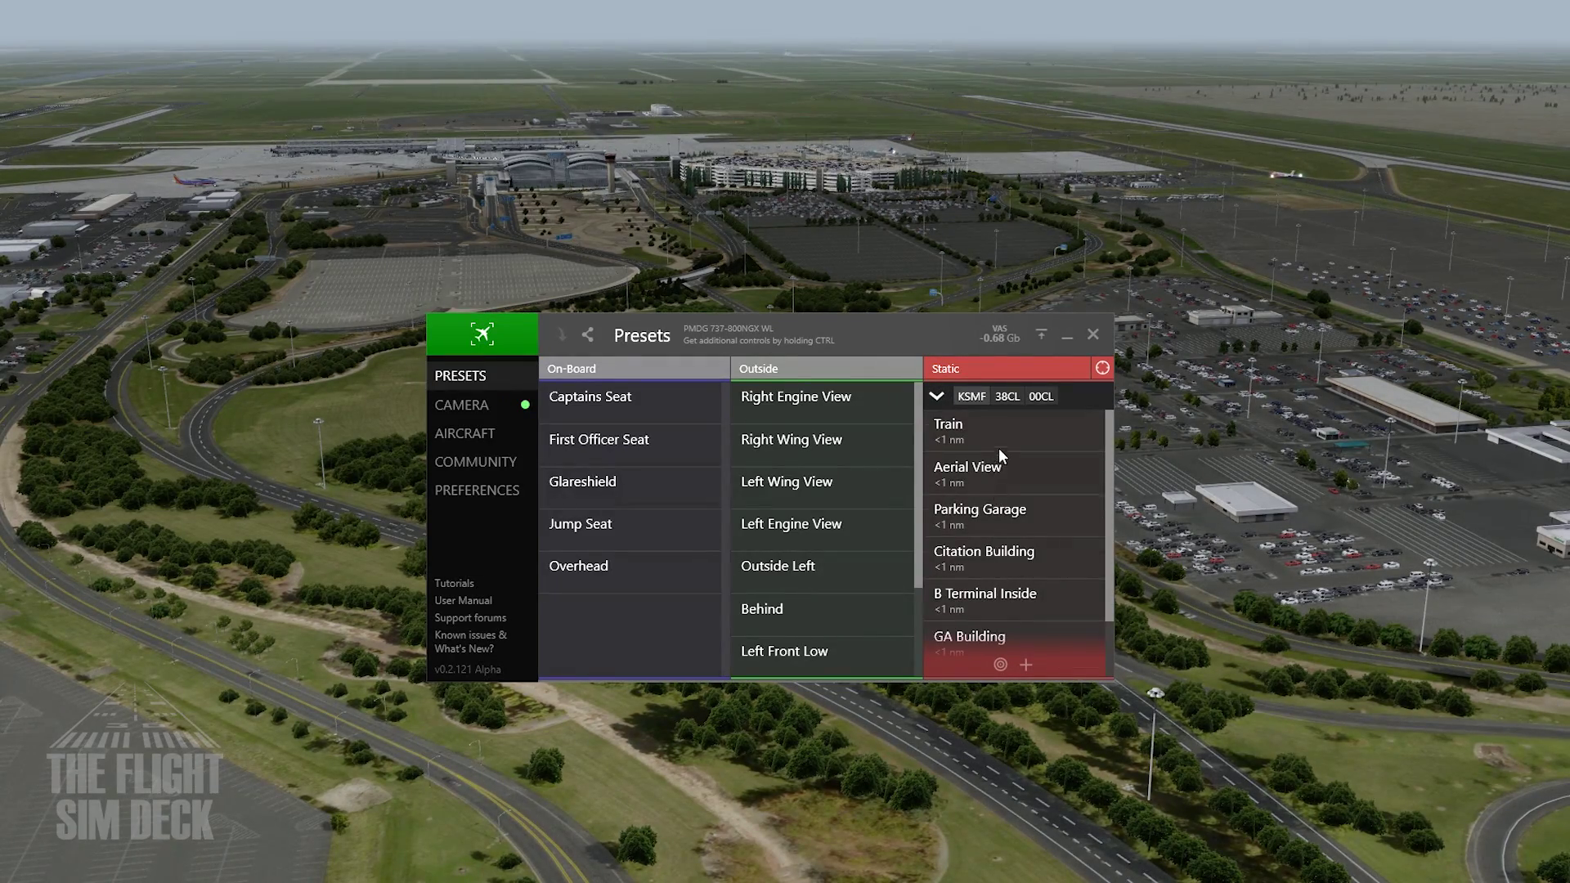
pyautogui.scroll(-2, 984, 561)
pyautogui.scroll(2, 984, 562)
pyautogui.click(1093, 334)
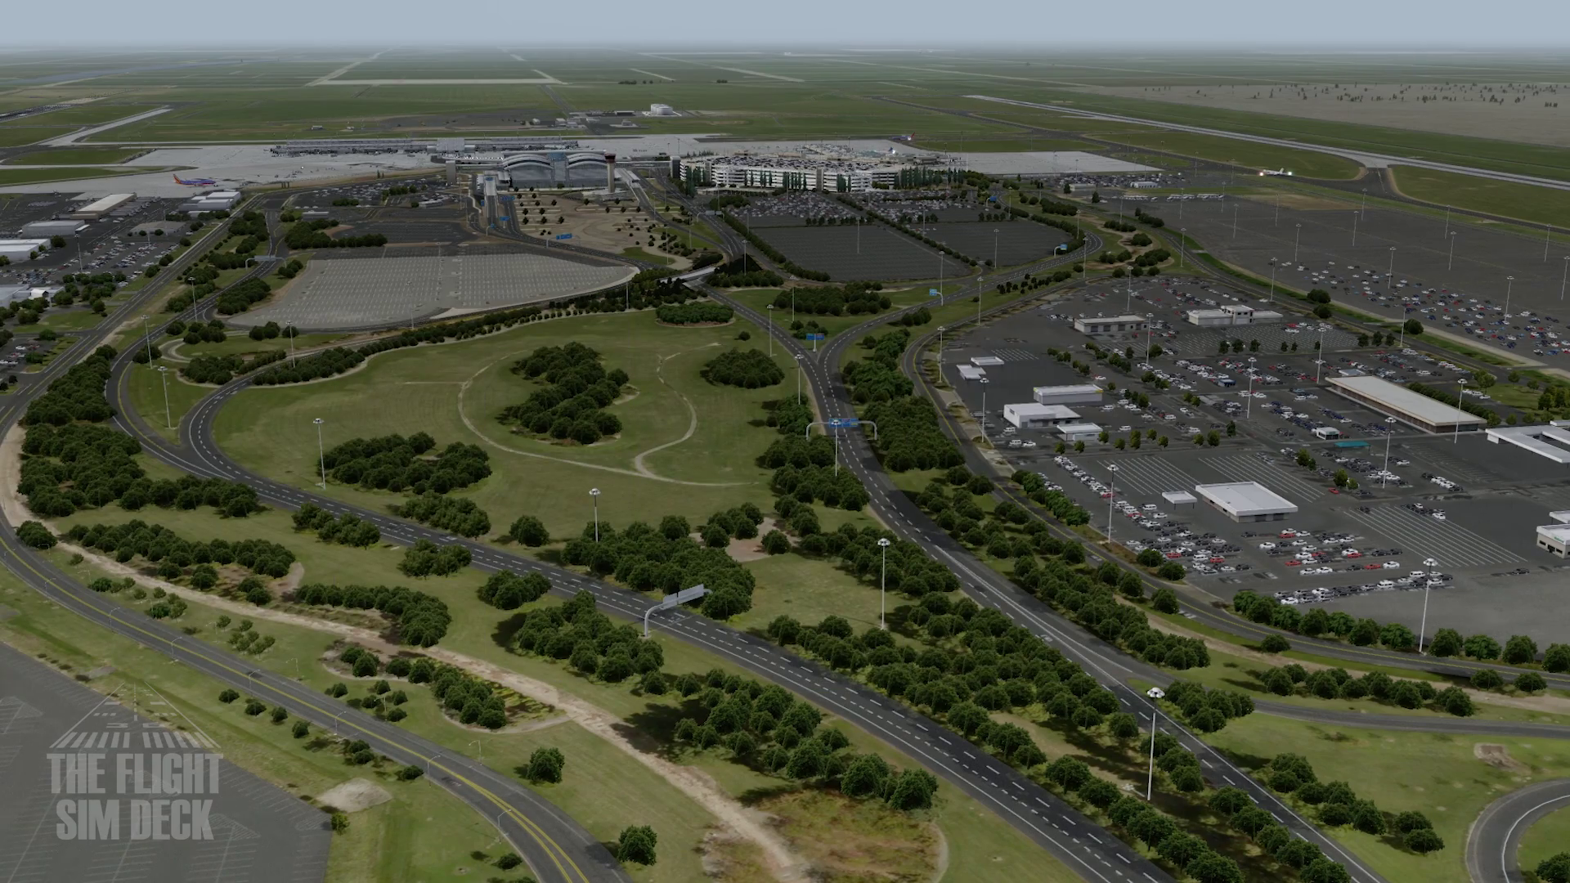